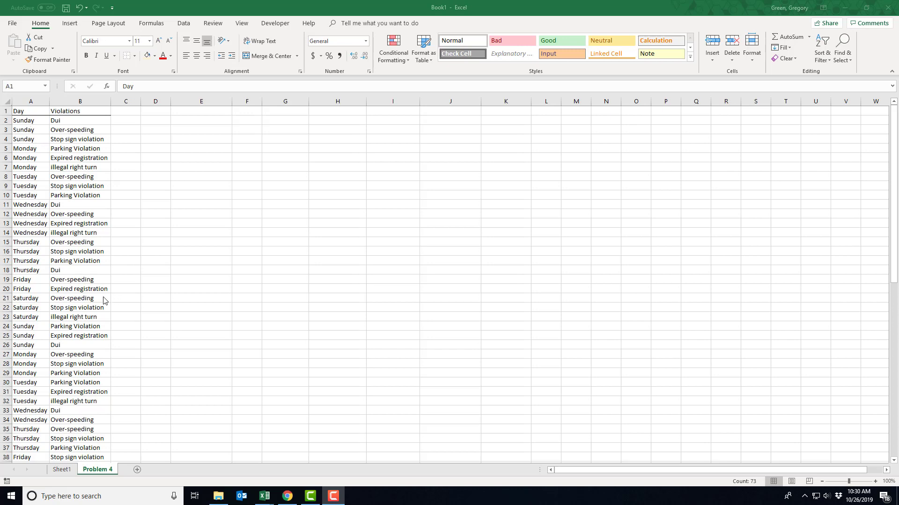
Copy the Day column A1:A73 and paste it into column F at F1
left_click(26, 123)
left_click(156, 87)
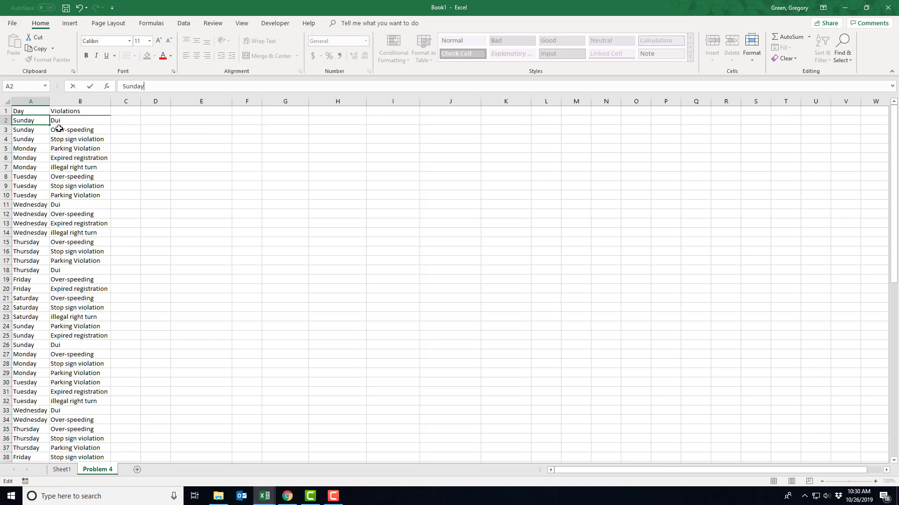
left_click(24, 110)
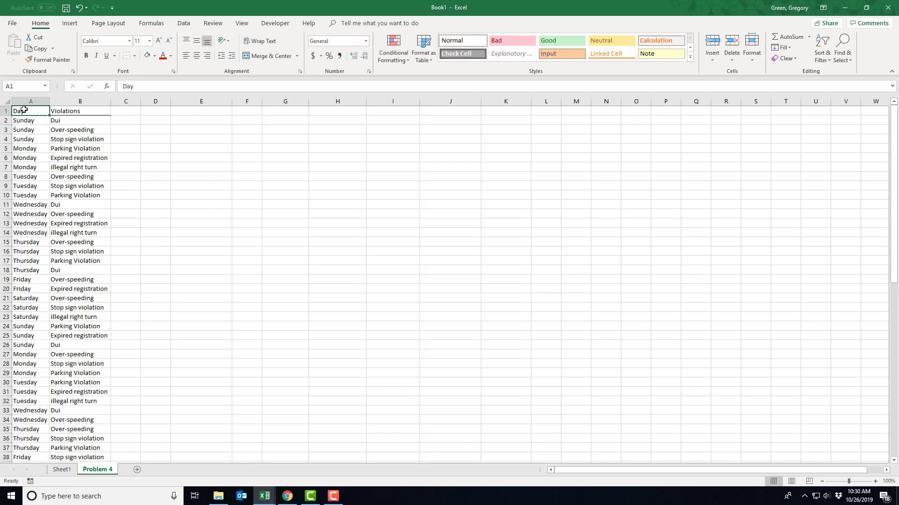
key("ctrl+shift+Down")
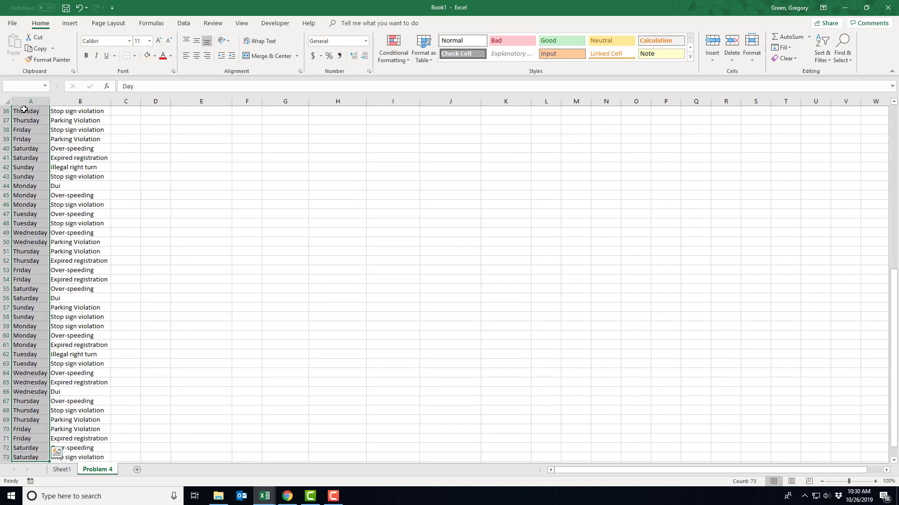
key("ctrl+c")
scroll(219, 176, "up", 12)
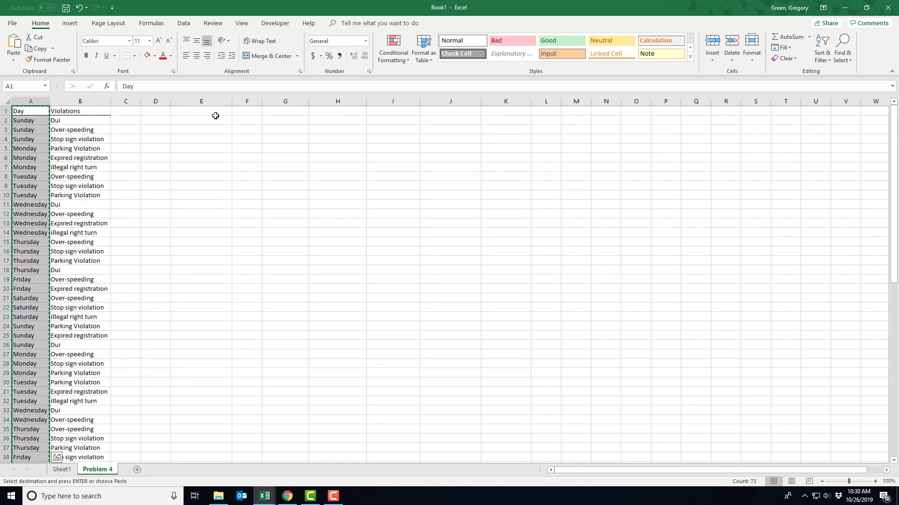
left_click(240, 110)
key("ctrl+v")
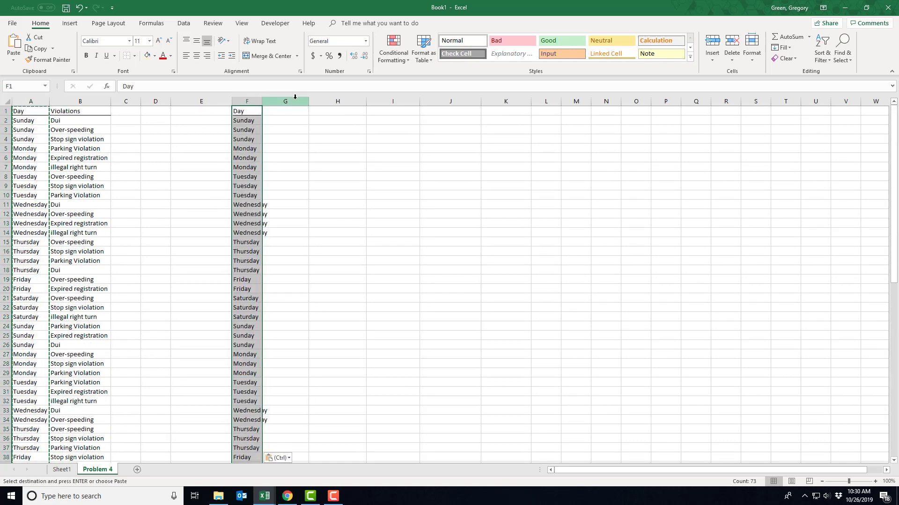
Remove duplicates from the pasted day list, leaving Sunday through Saturday
left_click(183, 23)
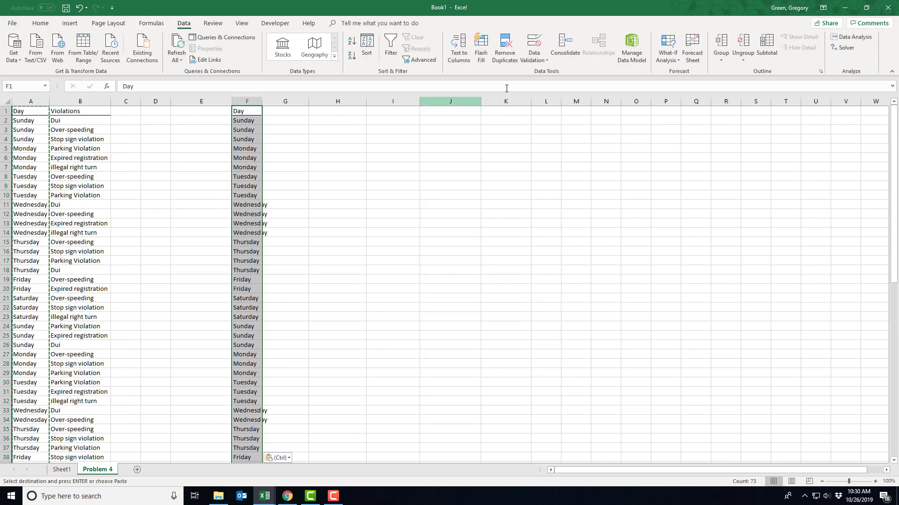
left_click(504, 47)
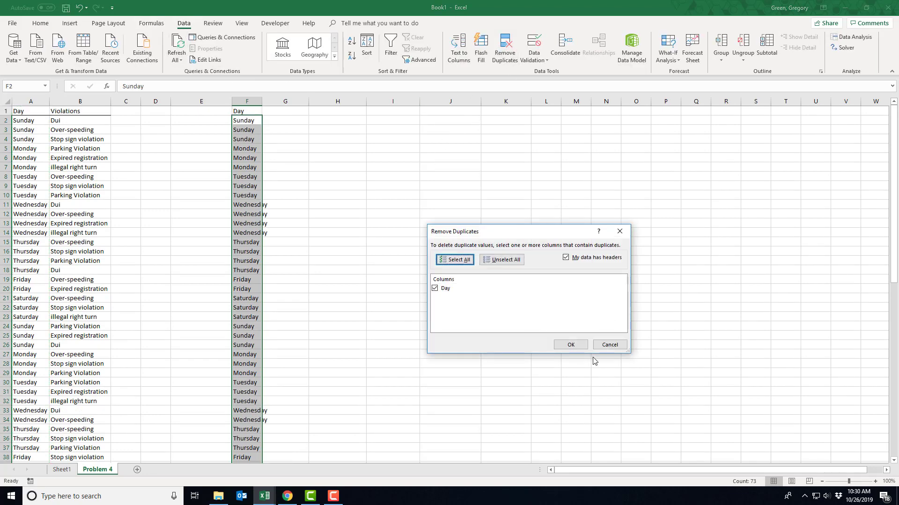
left_click(579, 346)
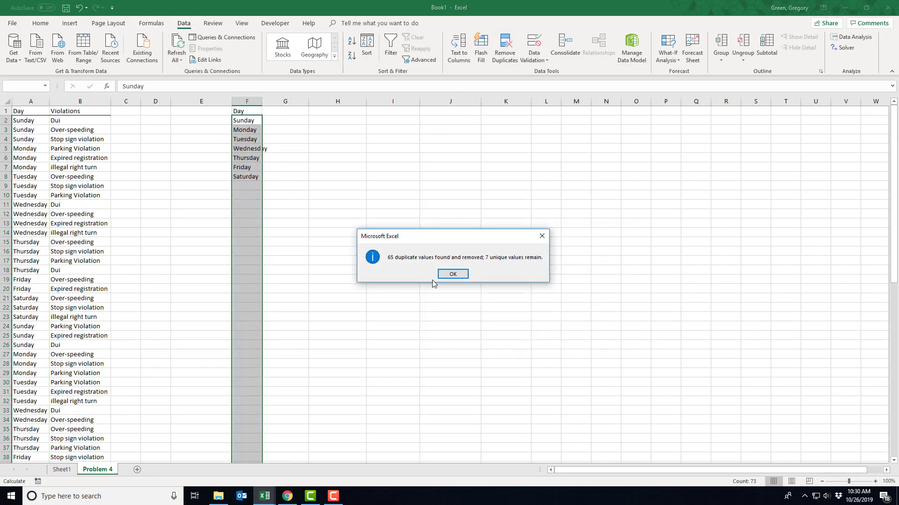
Copy the Violations column from B1 down and paste it at E1
left_click(453, 274)
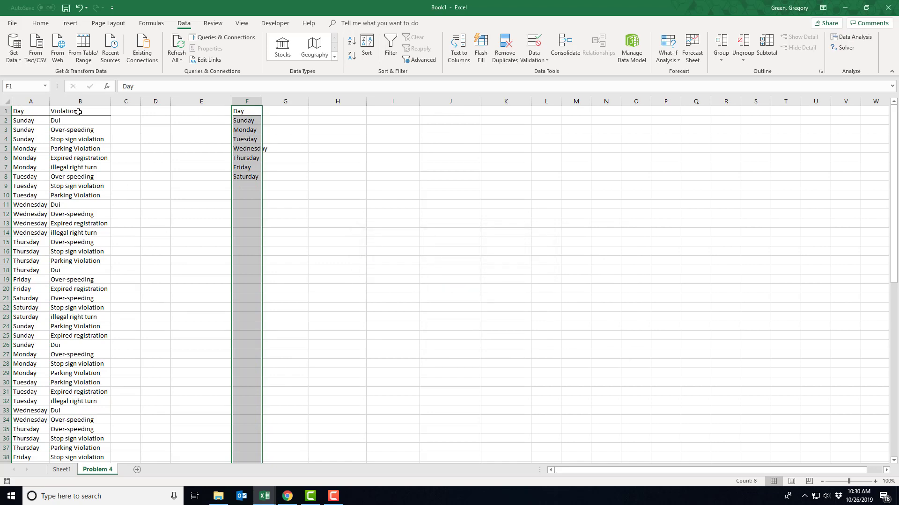
left_click(80, 113)
key("ctrl+shift+Down")
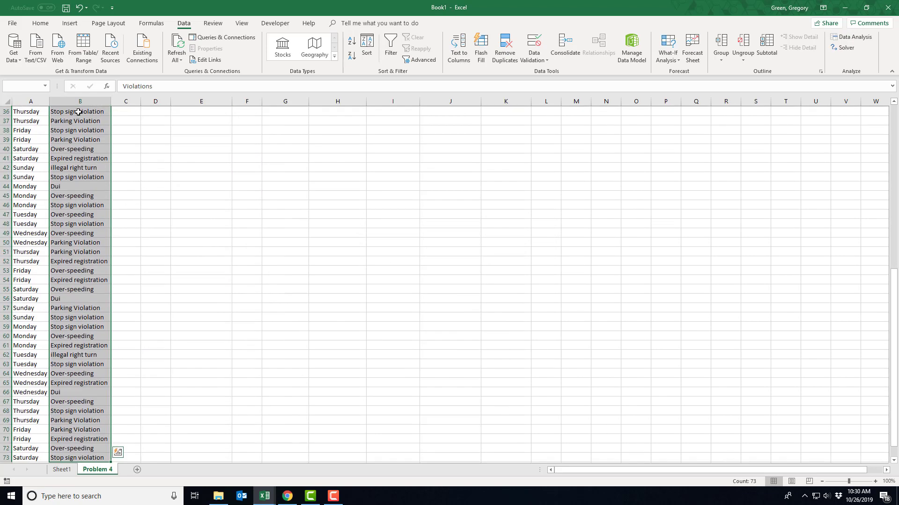
key("ctrl+c")
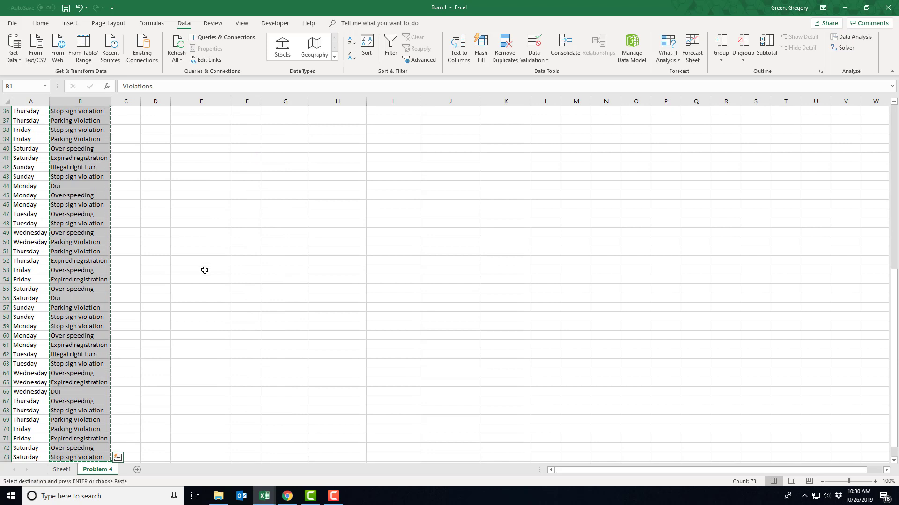
scroll(207, 290, "up", 12)
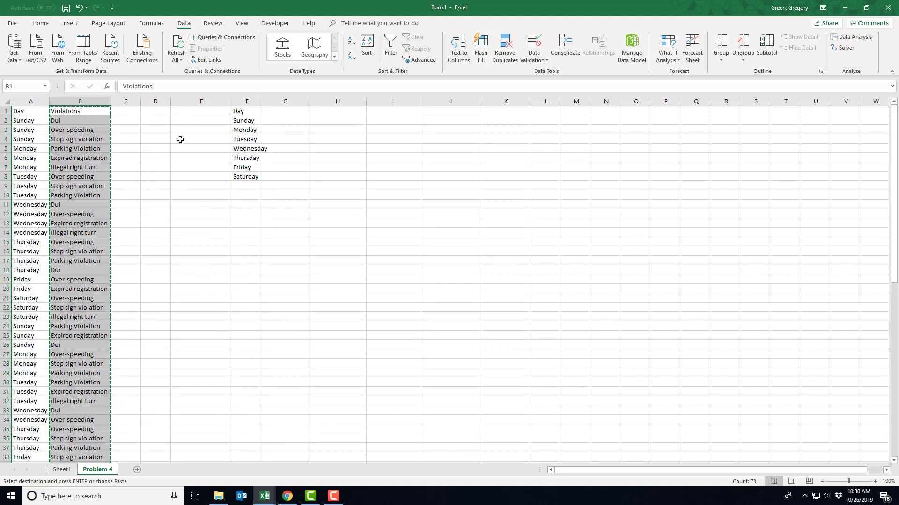
left_click(184, 114)
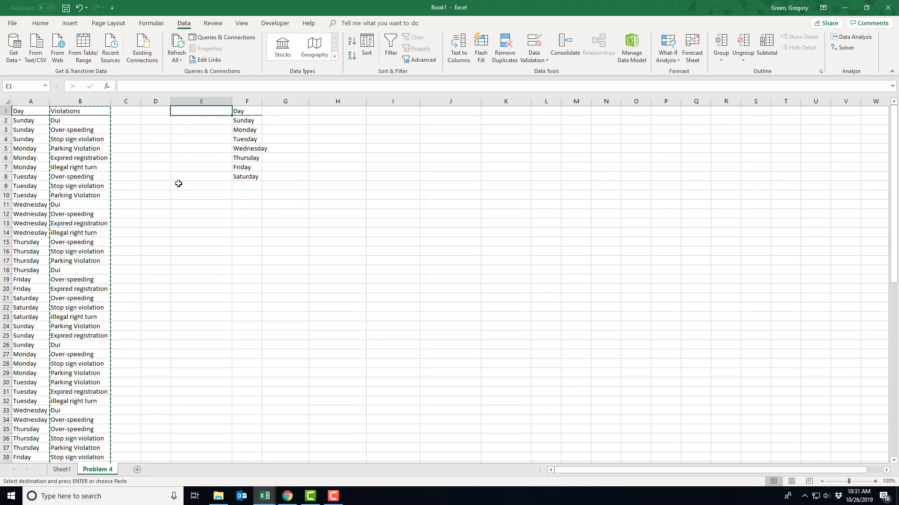
key("ctrl+v")
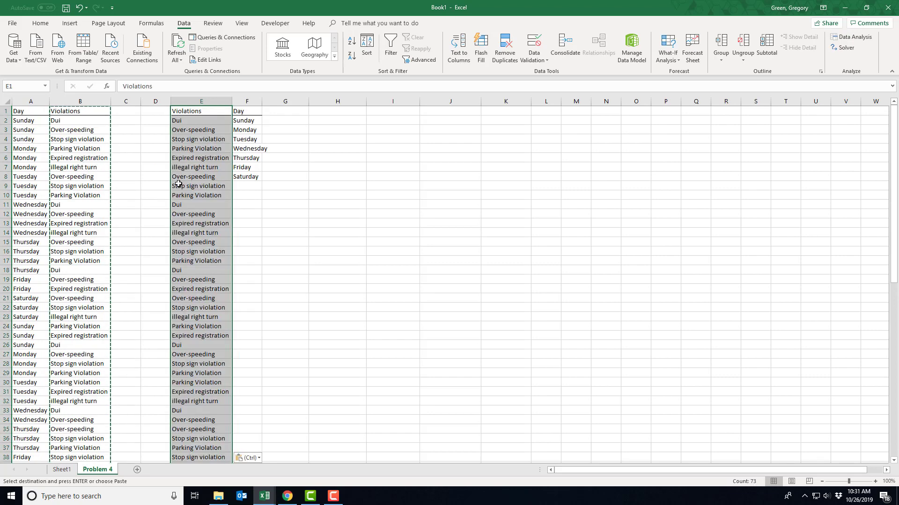
Cancel the expanded duplicate removal and insert an empty column before the Day list
left_click(506, 55)
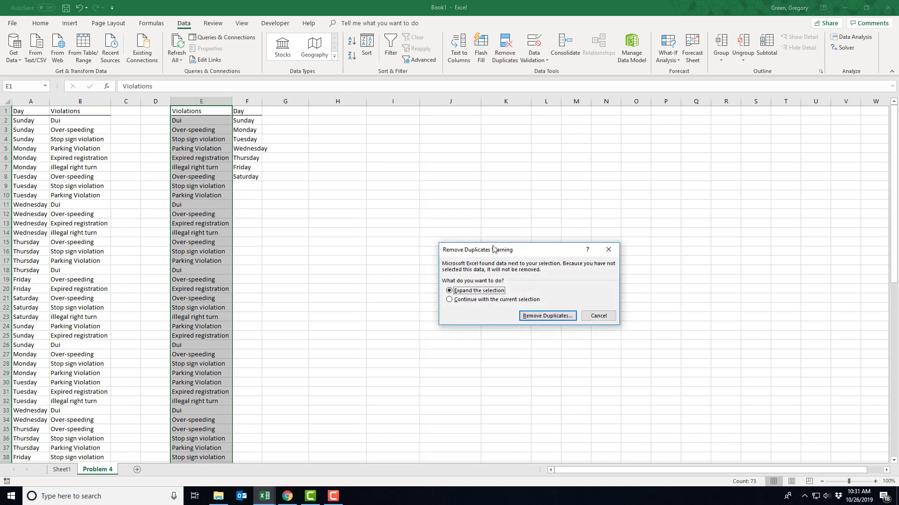
left_click(537, 320)
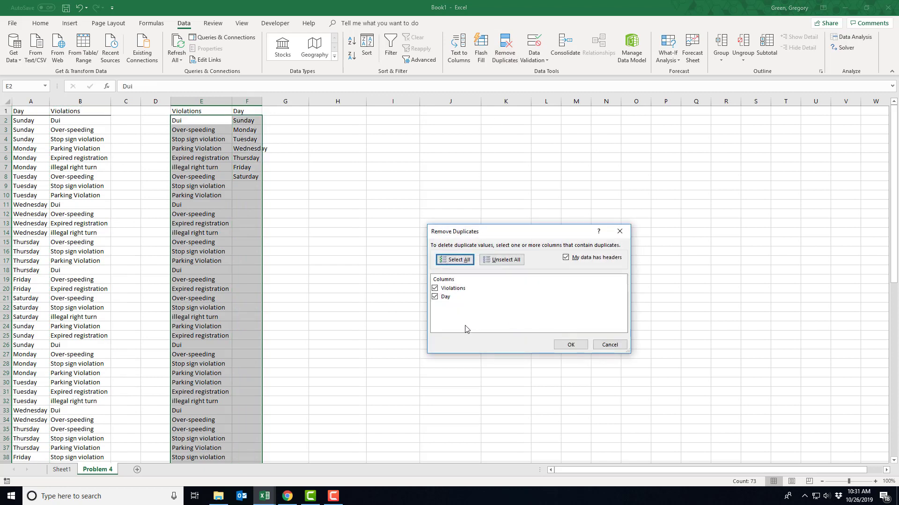
left_click(435, 298)
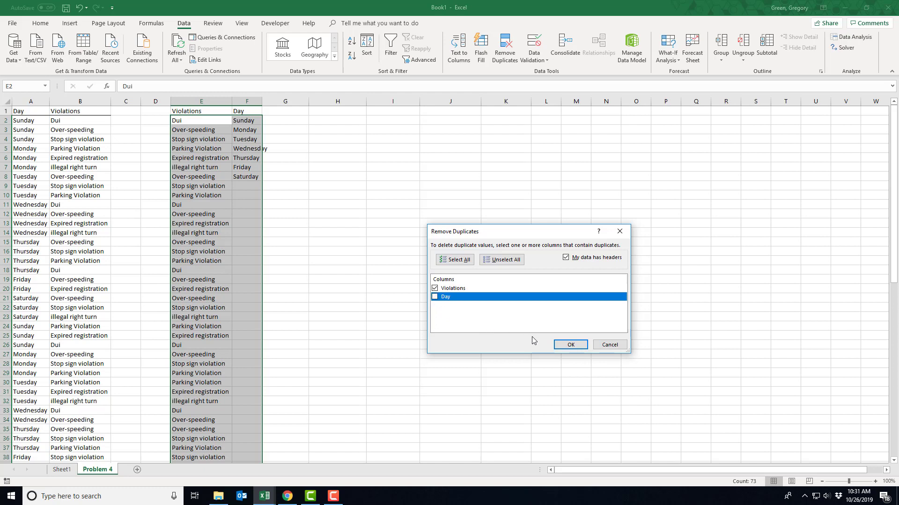
left_click(500, 260)
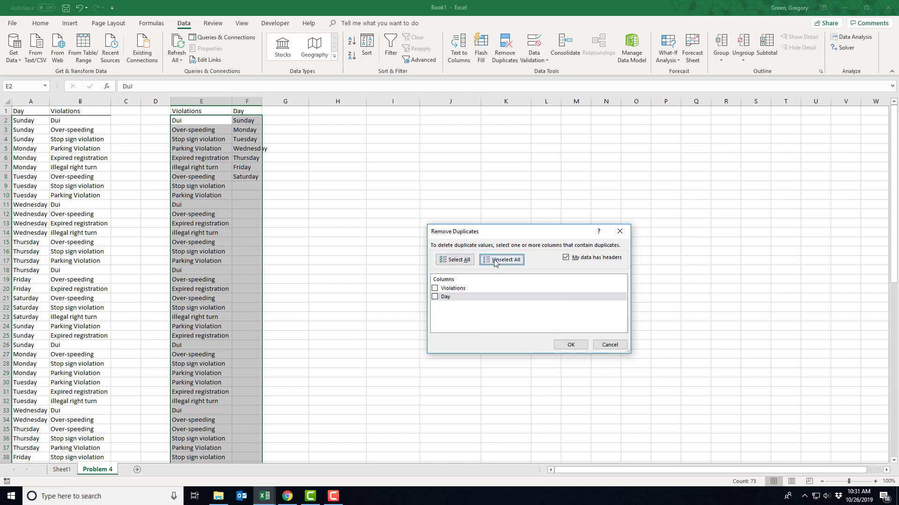
left_click(600, 342)
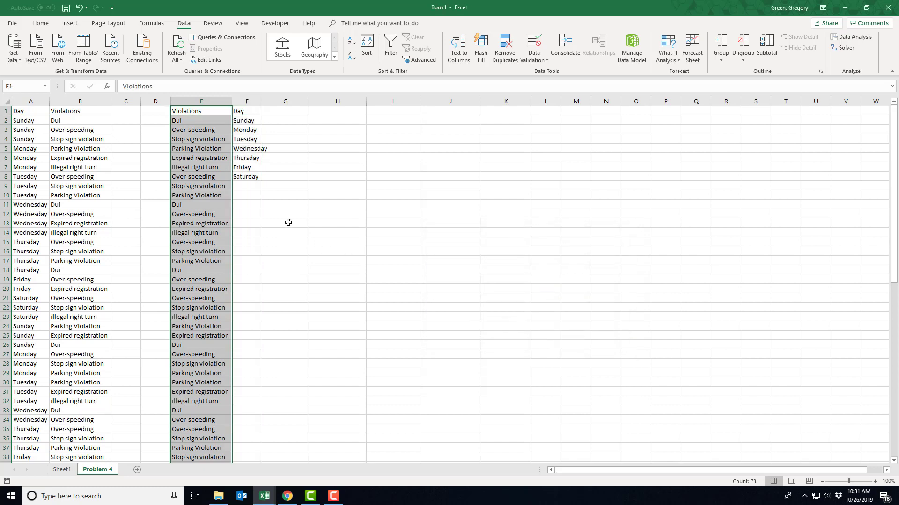
left_click(246, 102)
key("ctrl+plus")
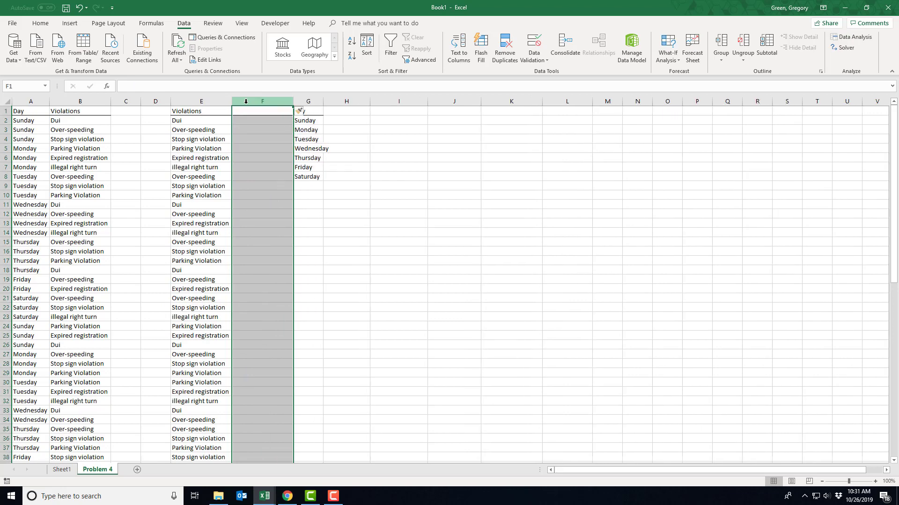
Remove duplicates from column E's violations, leaving six unique types
left_click_drag(175, 131, 182, 114)
key("ctrl+shift+Down")
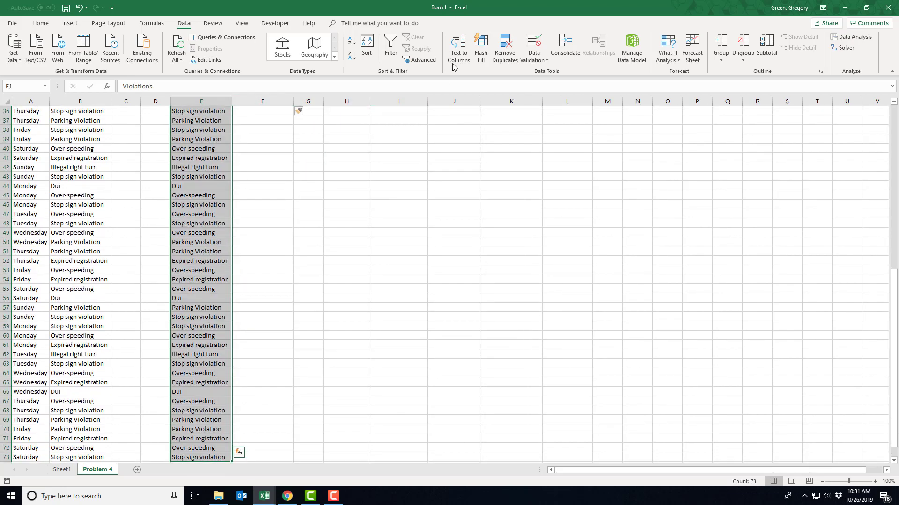
left_click(499, 54)
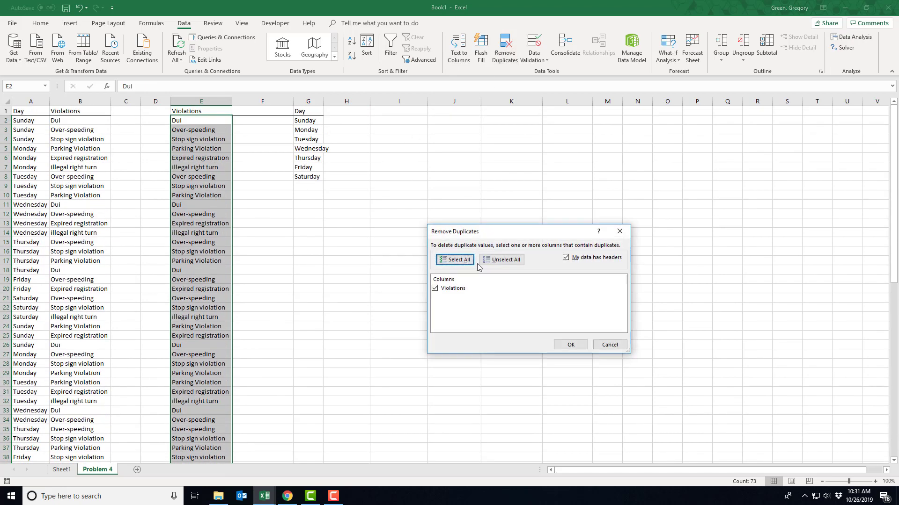
left_click(570, 345)
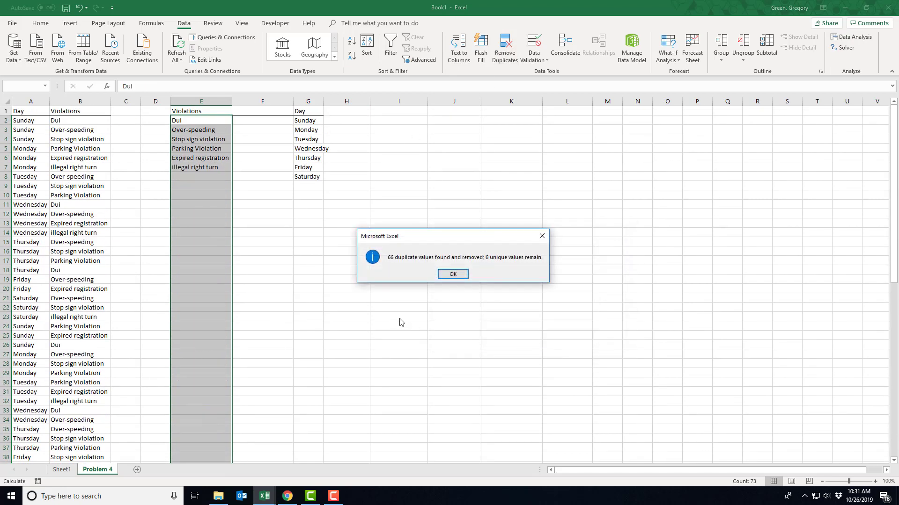
left_click(452, 275)
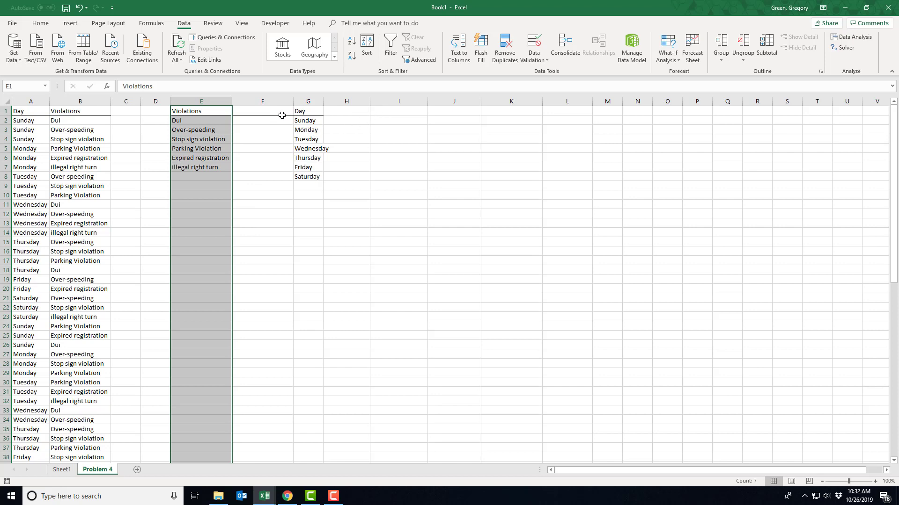
Paste the seven days transposed across F1:L1 and delete the vertical list in G2:G8
left_click_drag(276, 112, 304, 110)
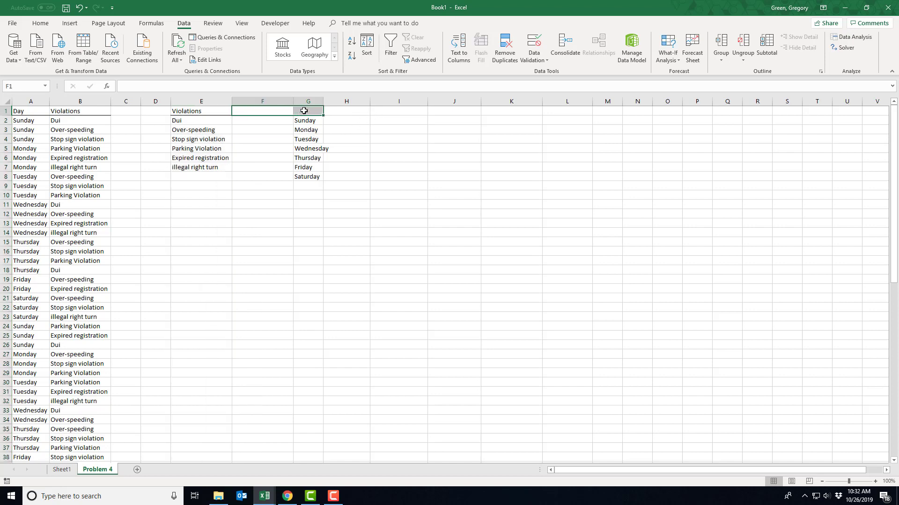
left_click_drag(305, 121, 302, 176)
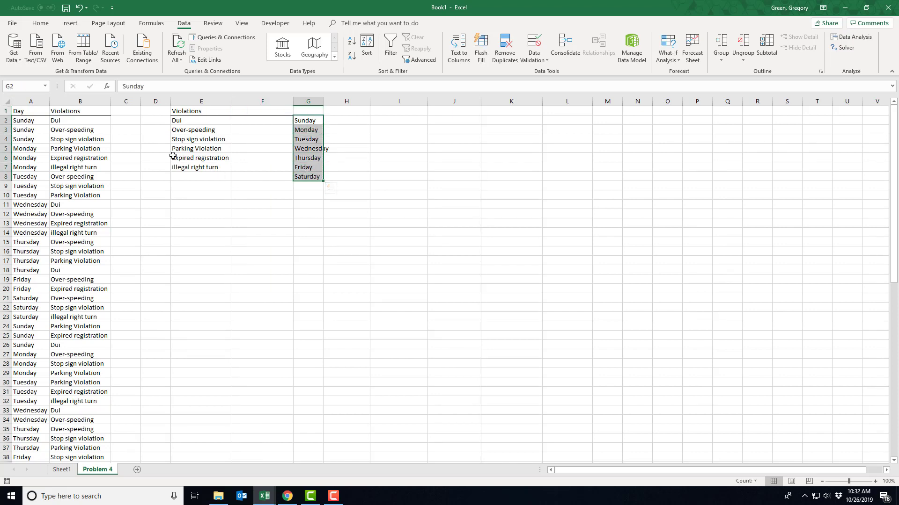
left_click(41, 24)
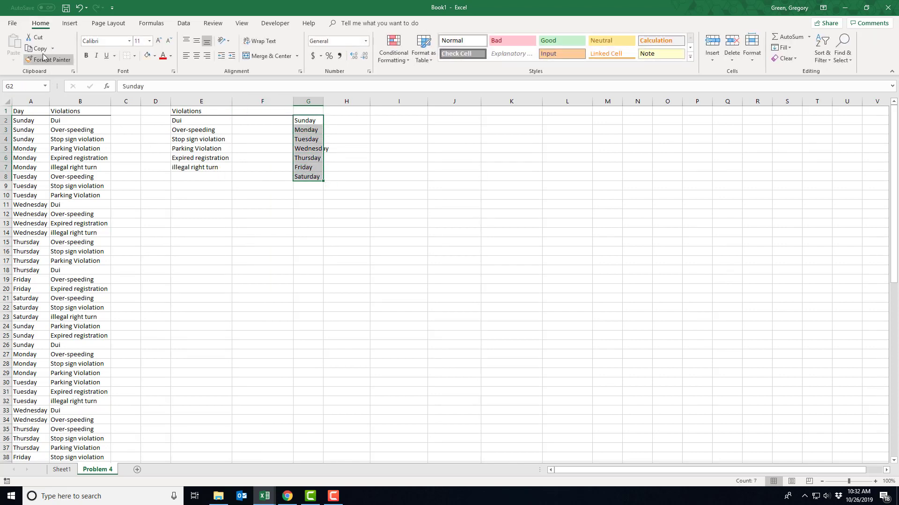
left_click(38, 49)
left_click(250, 113)
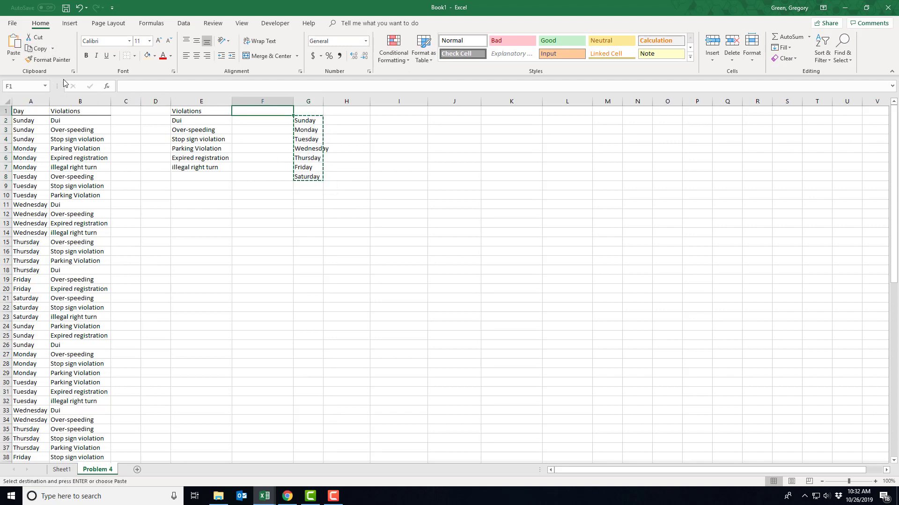
left_click(13, 60)
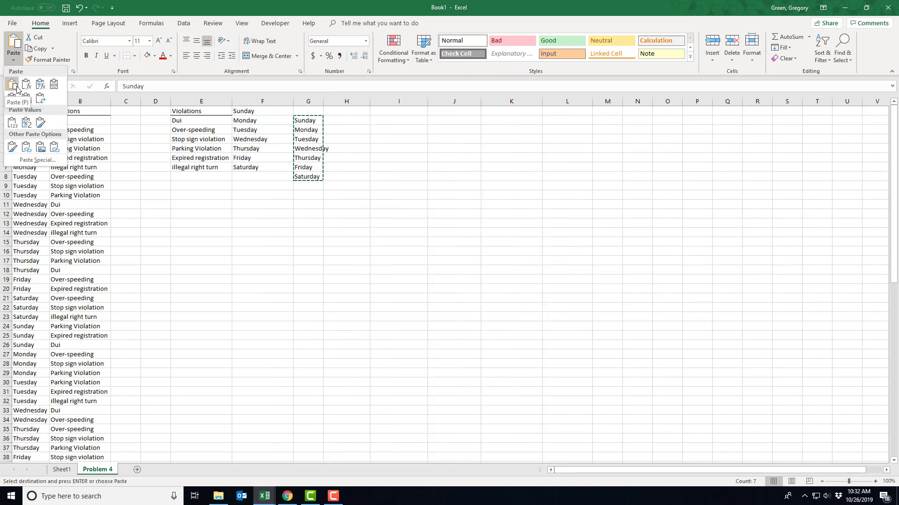
left_click(42, 98)
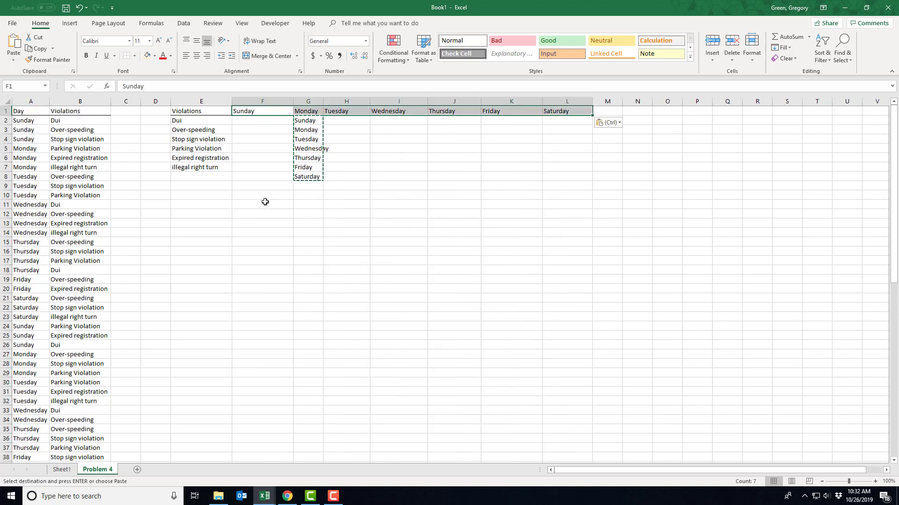
left_click_drag(305, 120, 304, 173)
key("Delete")
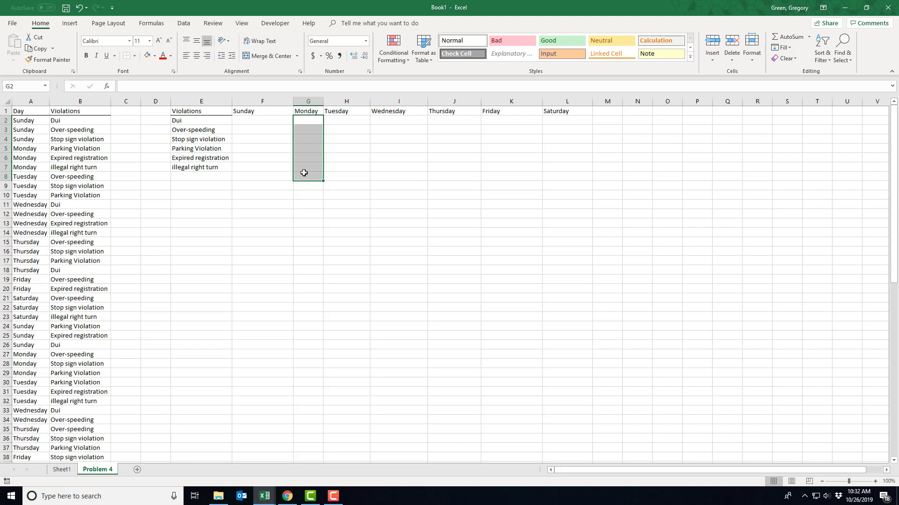
Give the header row from Violations to Saturday a thick bottom border
left_click_drag(218, 111, 562, 111)
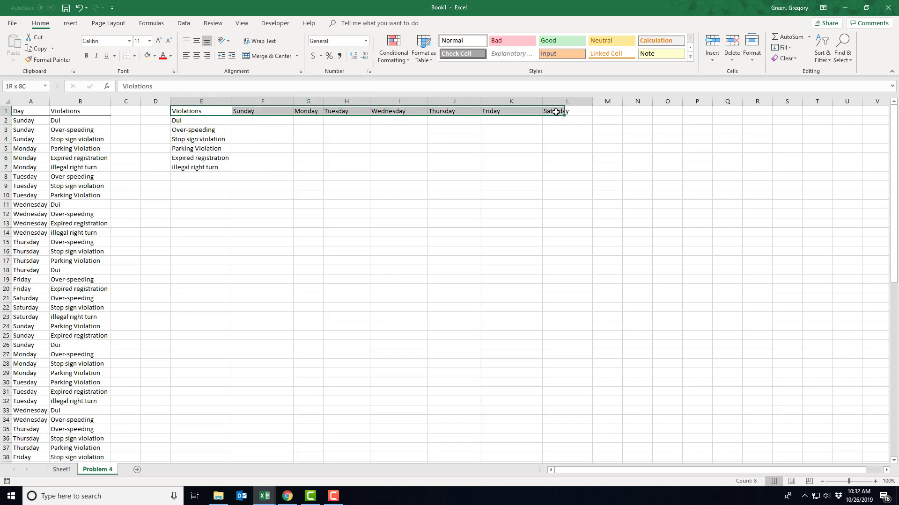
left_click(134, 56)
left_click(140, 182)
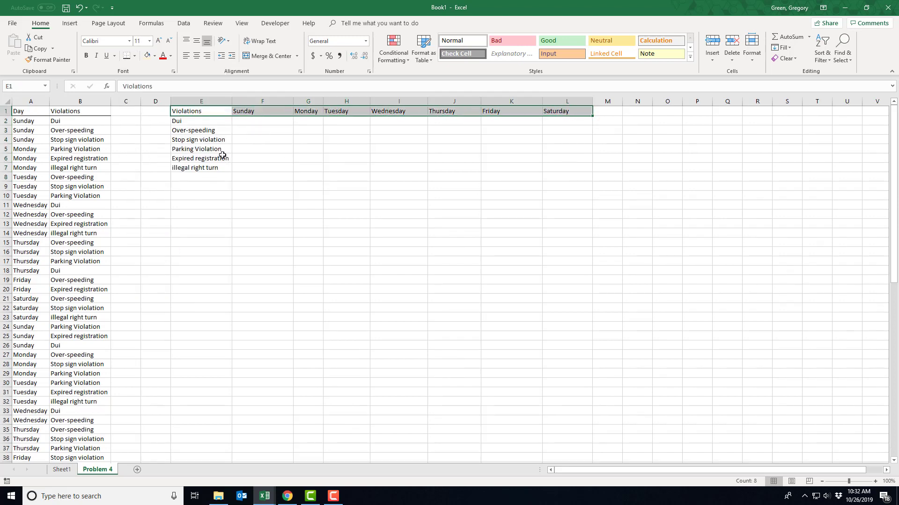
left_click(250, 120)
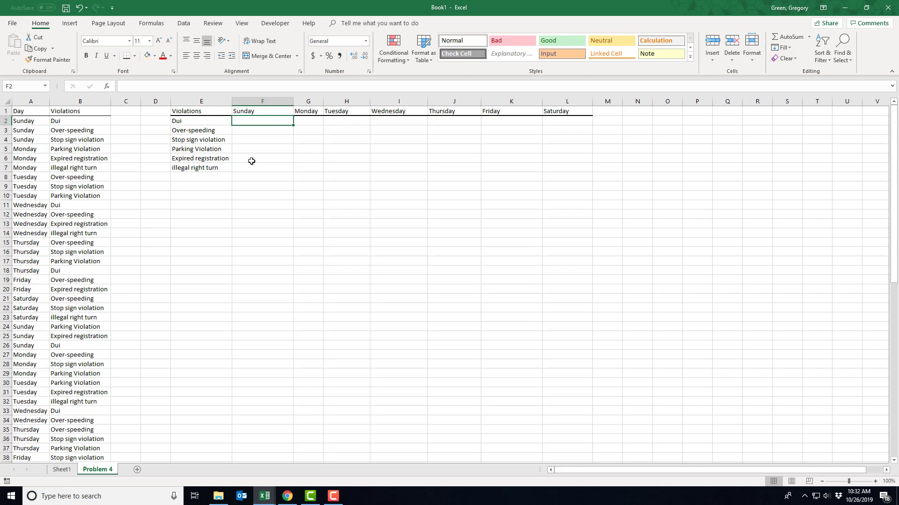
Start F2 as =COUNTIFS($A$2:$A$73,F$1 to match days against the Sunday header
type("=countifs")
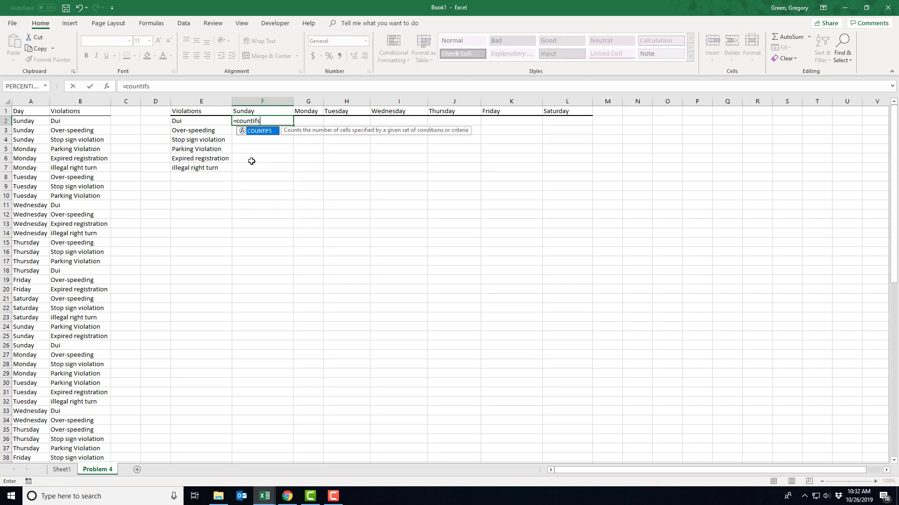
type("(")
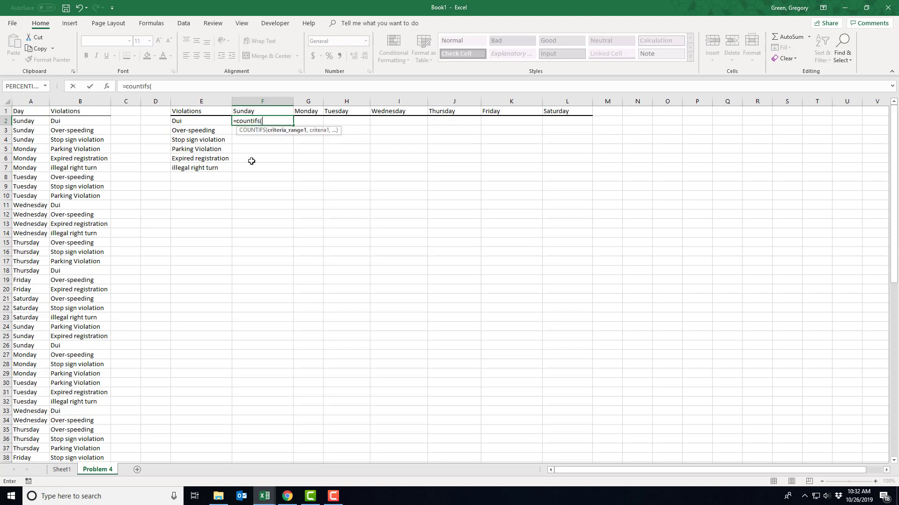
left_click(20, 119)
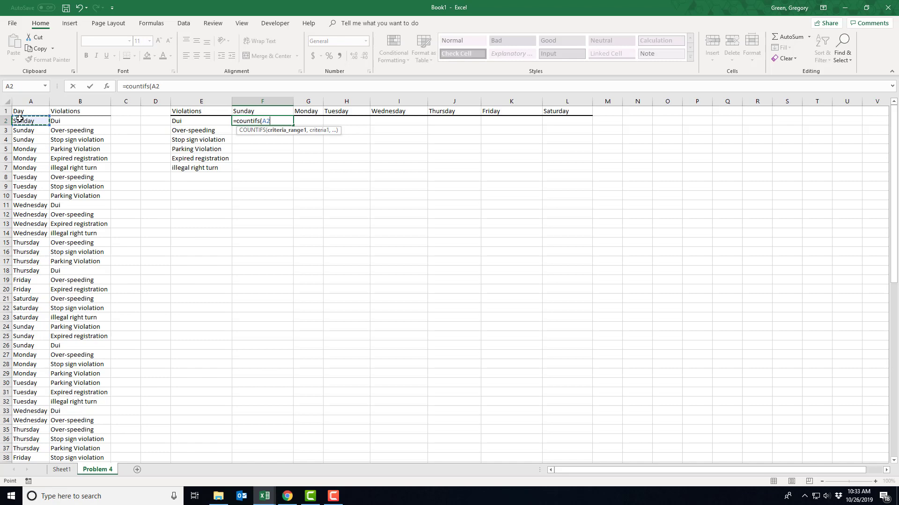
key("ctrl+shift+Down")
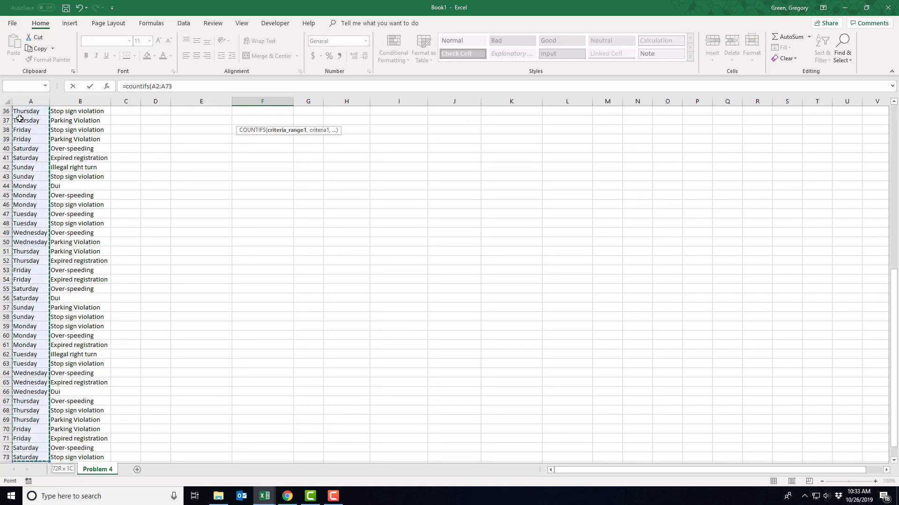
key("F4")
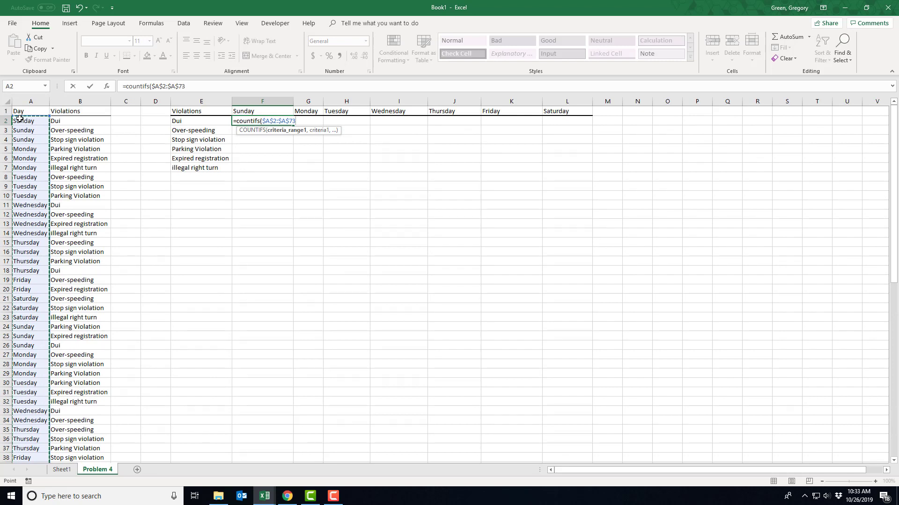
type(",")
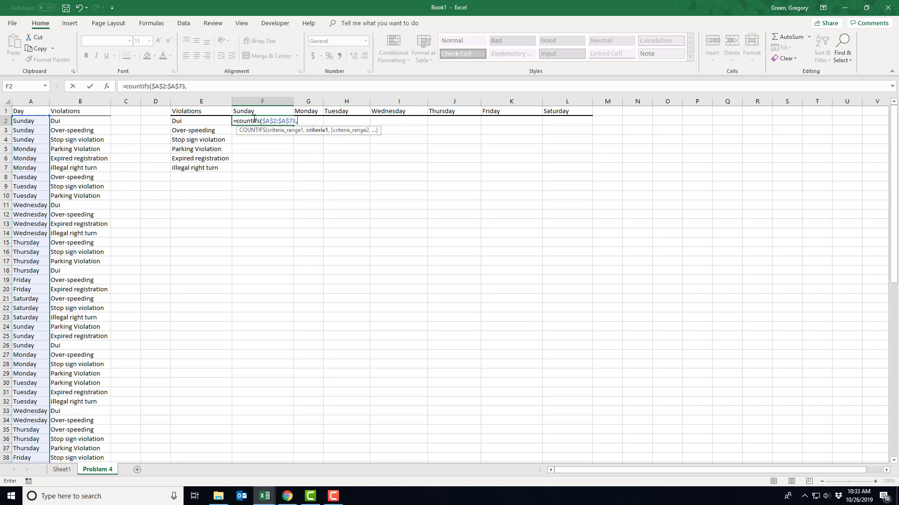
left_click(253, 111)
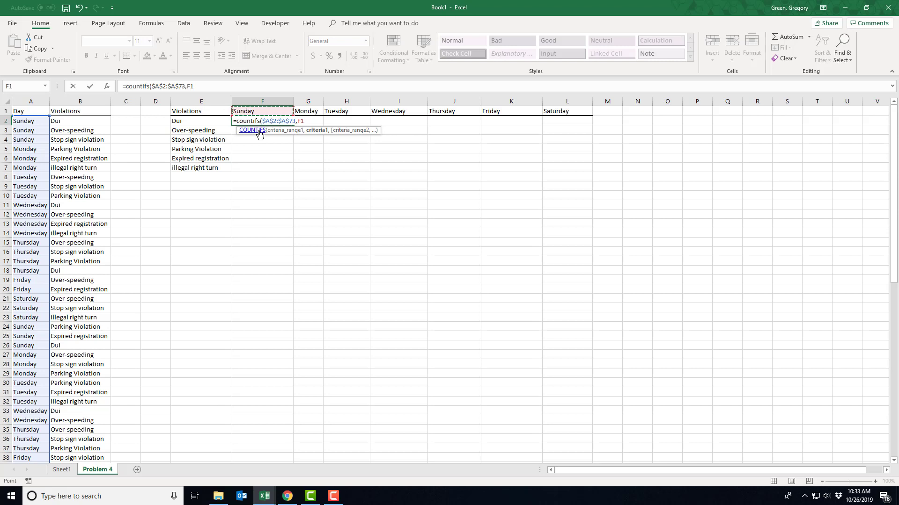
key("F4")
key("F4")
Add a comma and undo an accidental Sheet1 reference, returning to the Problem 4 sheet
type(",")
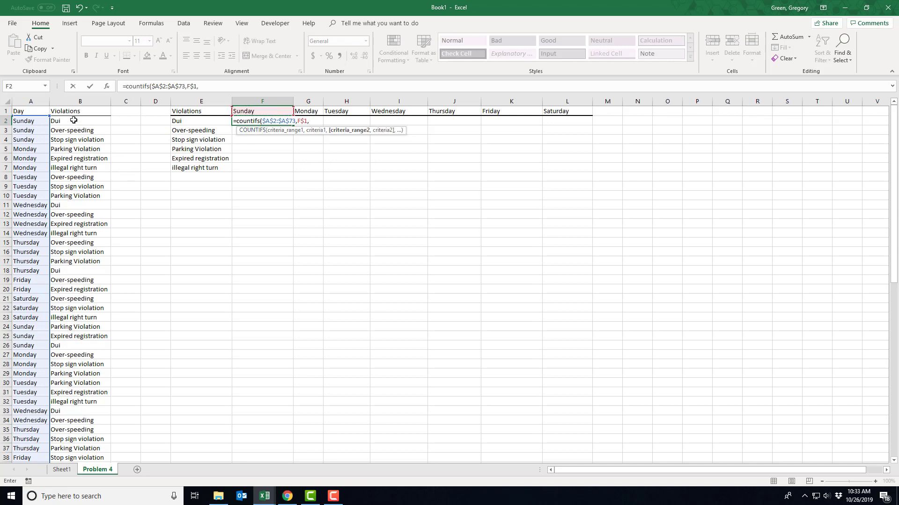
left_click_drag(71, 120, 69, 468)
left_click(69, 468)
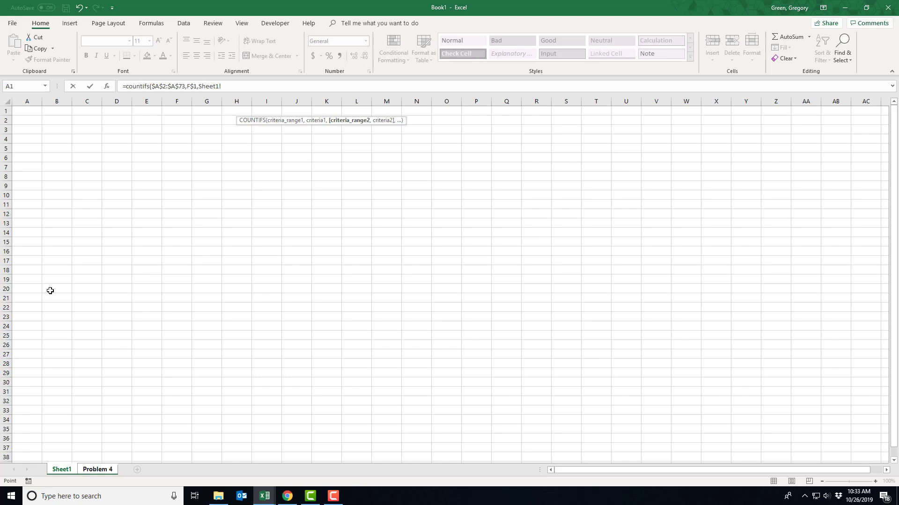
key("BackSpace")
key("BackSpace")
key("BackSpace")
key("BackSpace")
key("BackSpace")
key("BackSpace")
key("BackSpace")
key("ctrl+z")
key("ctrl+y")
left_click(96, 470)
scroll(86, 247, "up", 5)
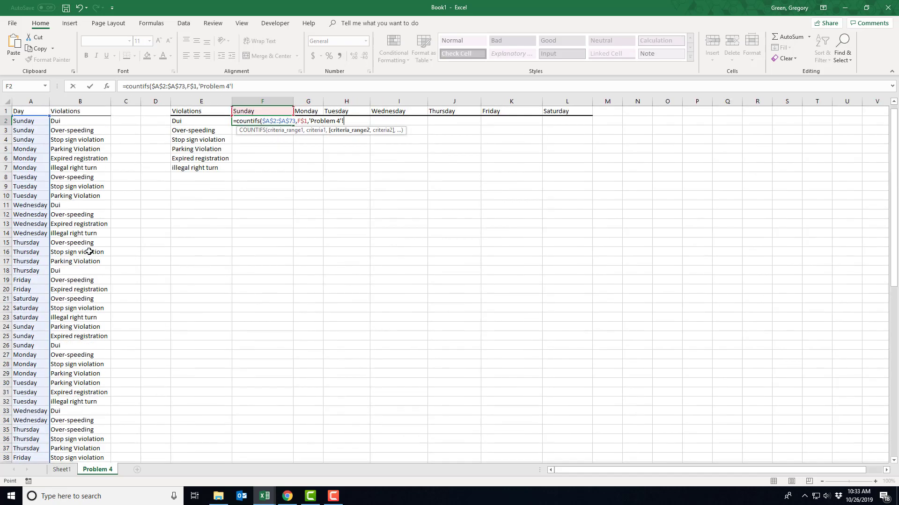
Add the criteria pair $B$2:$B$73 and $E2, then close the COUNTIFS formula
left_click(80, 121)
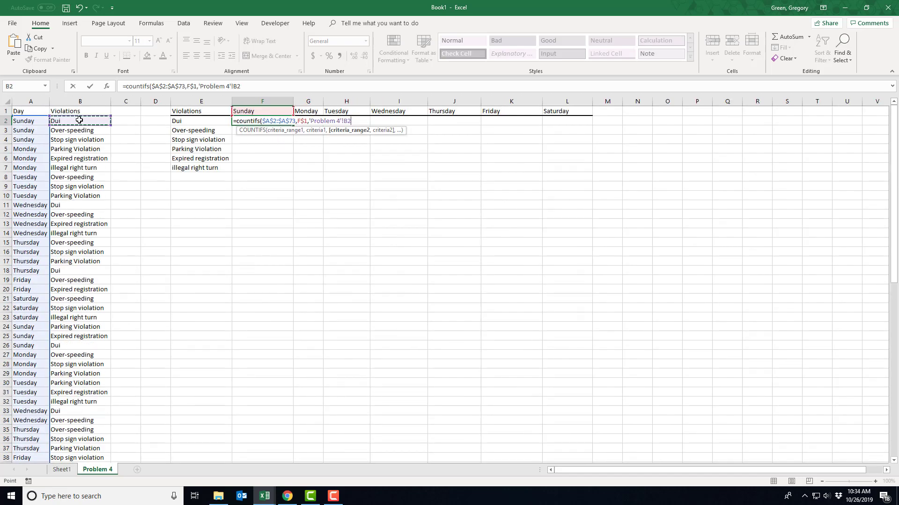
key("ctrl+shift+Down")
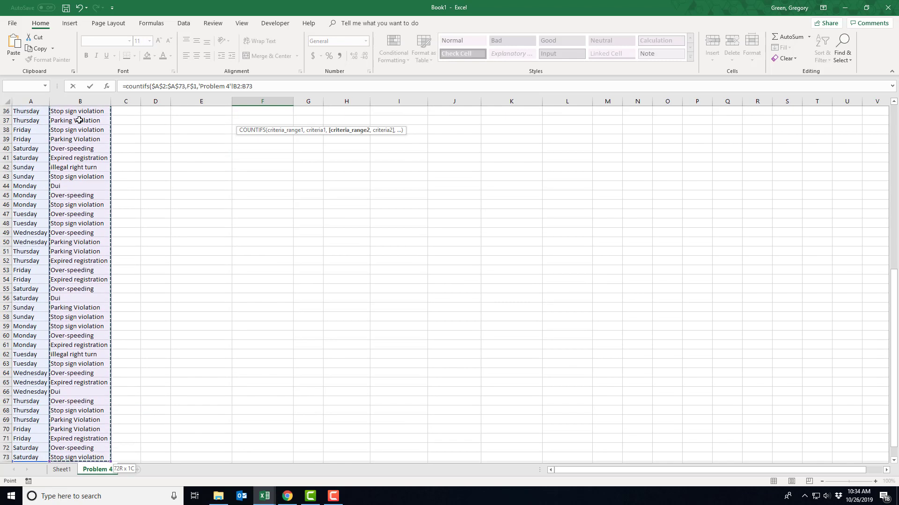
key("F4")
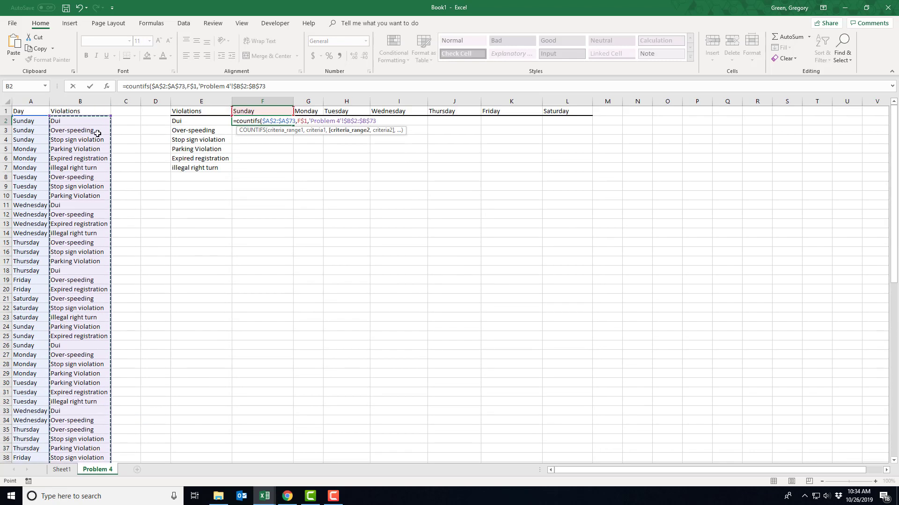
type(",")
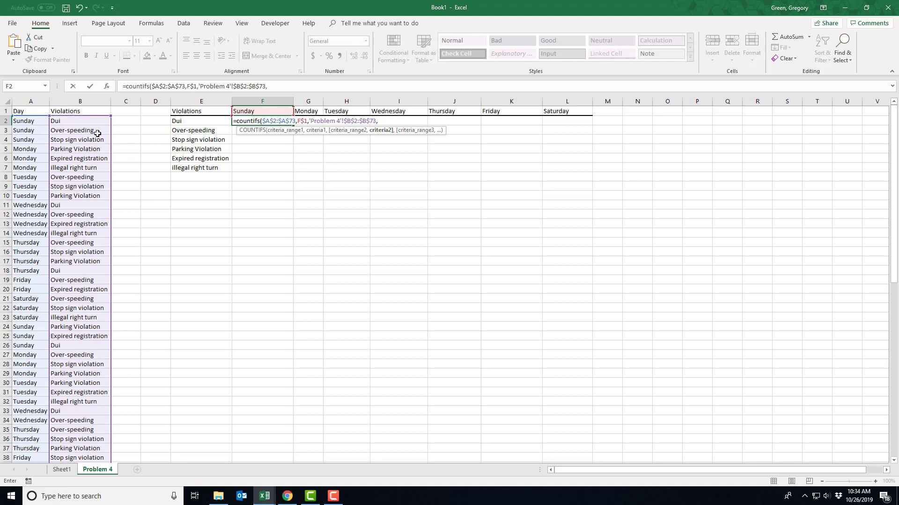
left_click(182, 122)
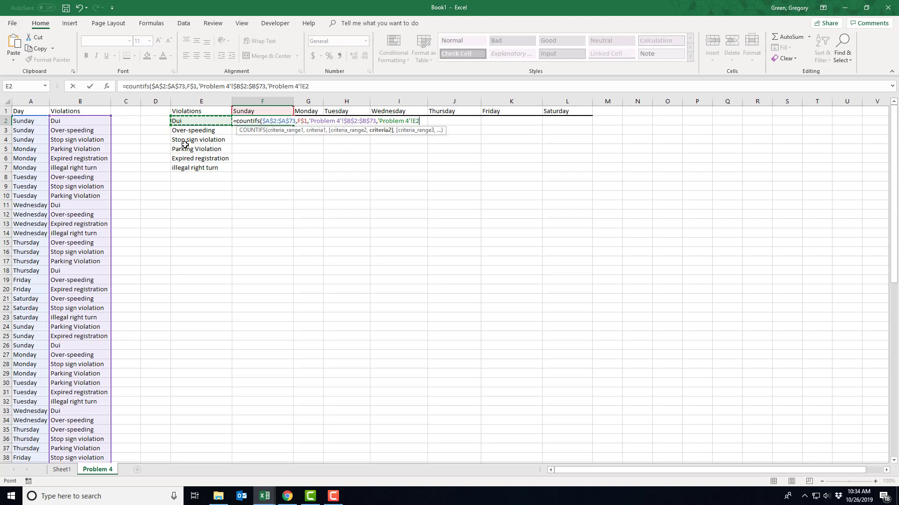
key("F4")
key("F4")
type(")")
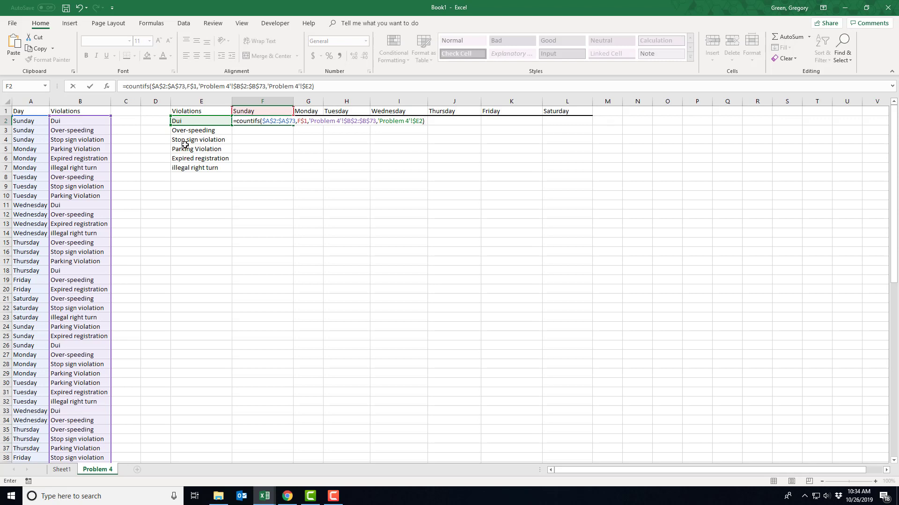
Commit the F2 COUNTIFS, fill it down to F7, check it, and extend across to column L
key("Return")
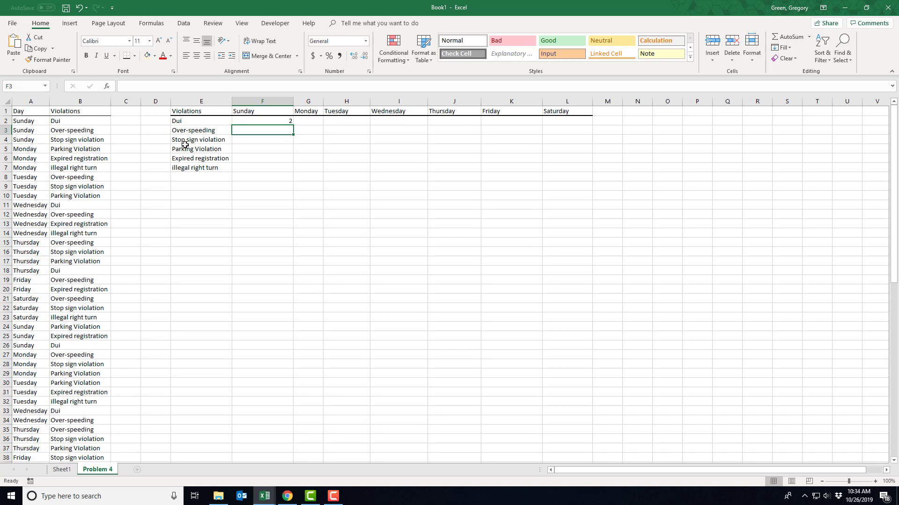
left_click(254, 120)
left_click_drag(292, 125, 285, 174)
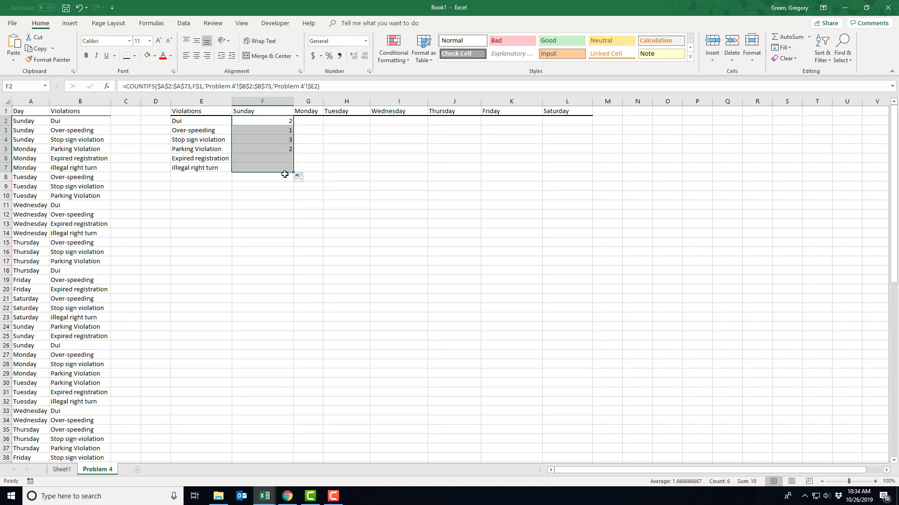
left_click(277, 130)
key("F2")
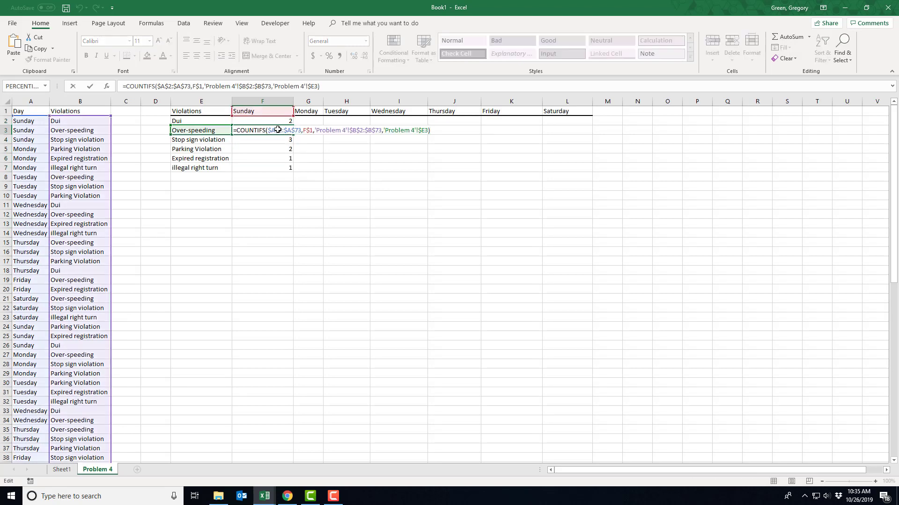
key("Return")
key("F2")
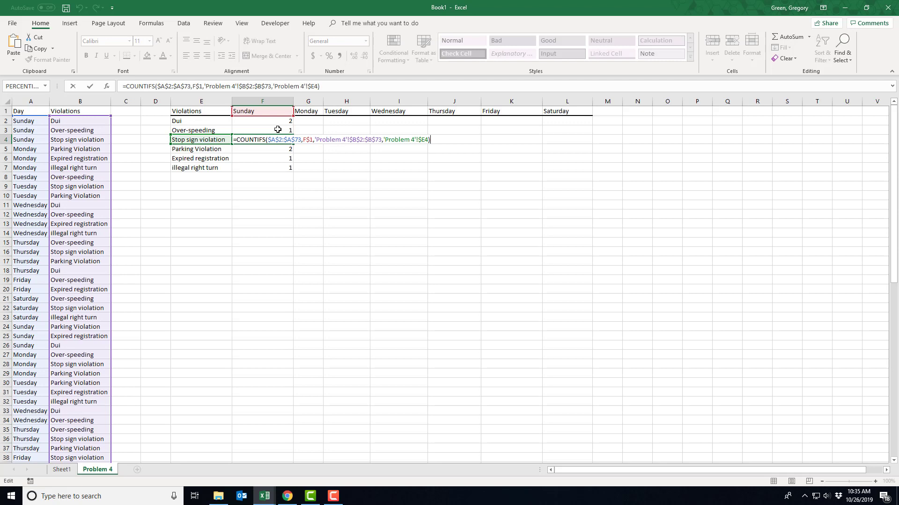
key("Return")
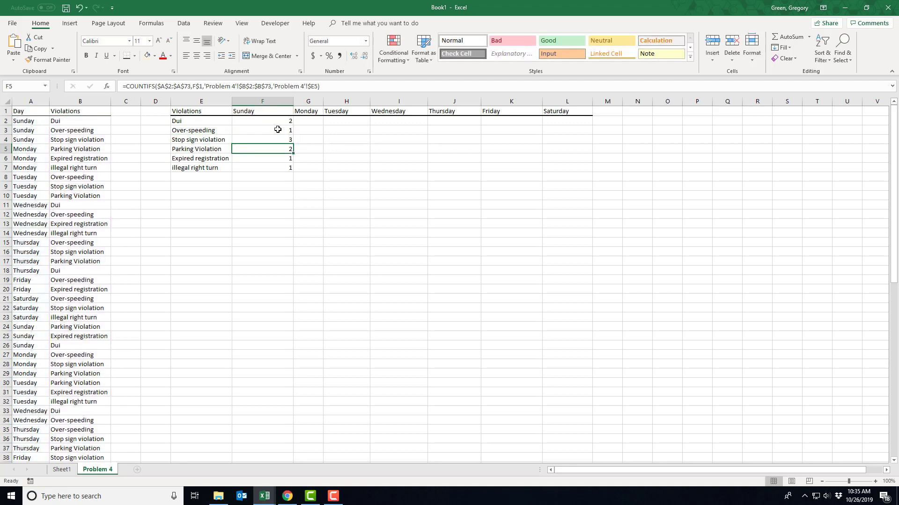
left_click_drag(279, 121, 571, 175)
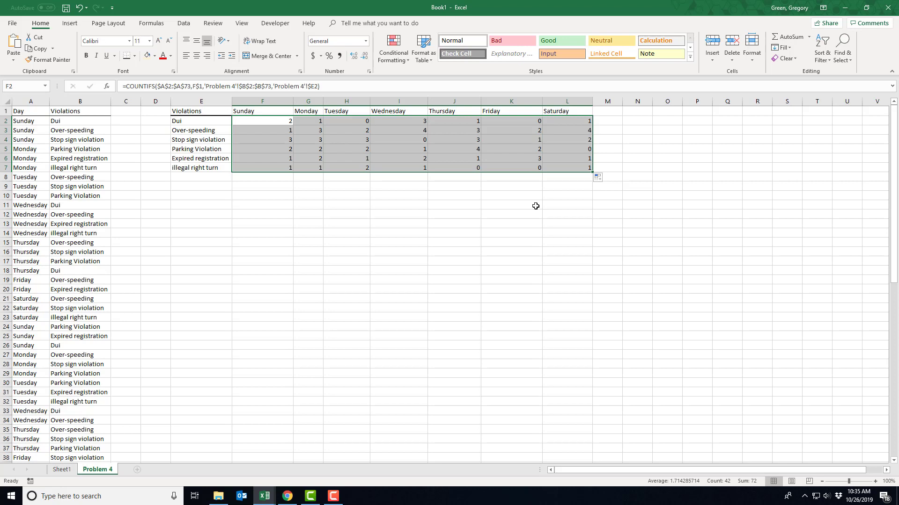
Add a Totals heading in M1 with =SUM(F2:L2) filled down through M7
left_click(605, 110)
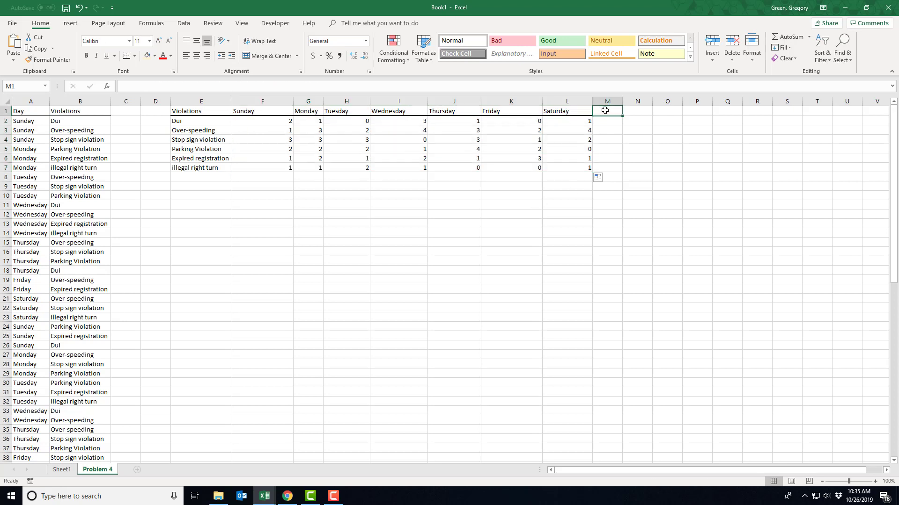
type("Totals")
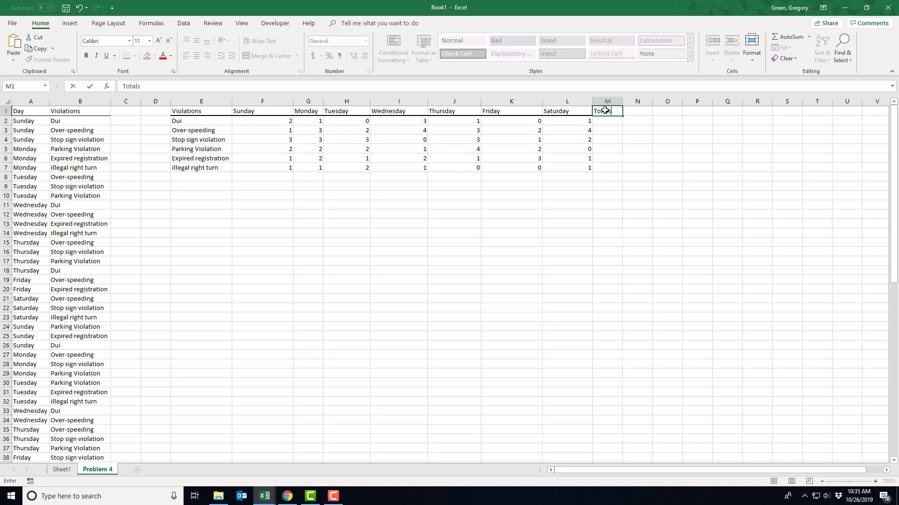
left_click(611, 121)
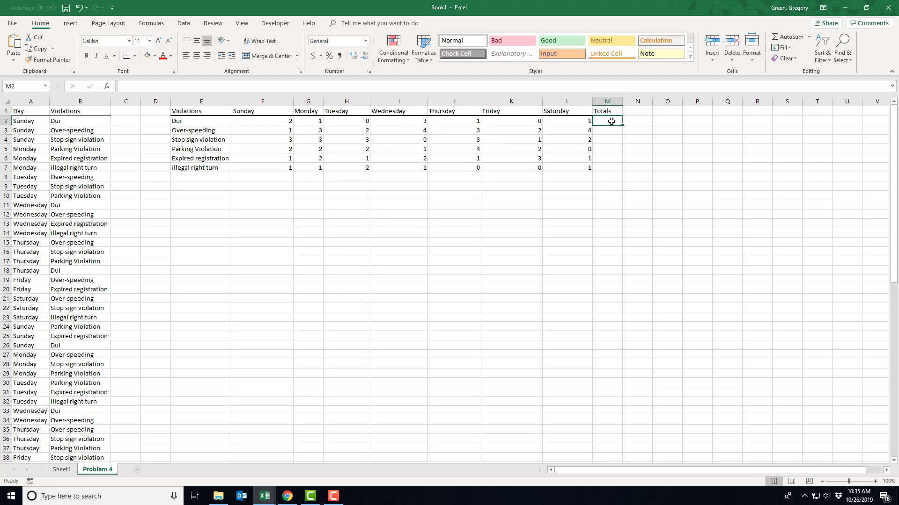
type("=sum(")
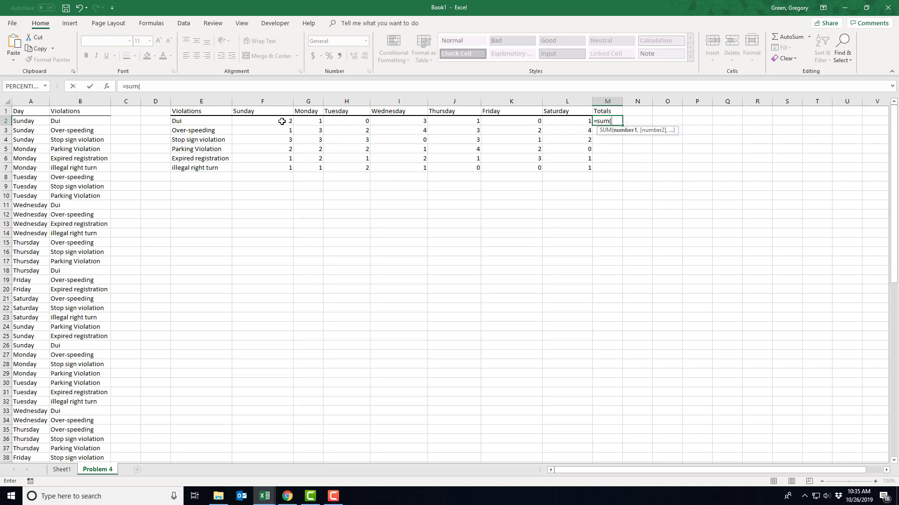
left_click_drag(292, 122, 545, 120)
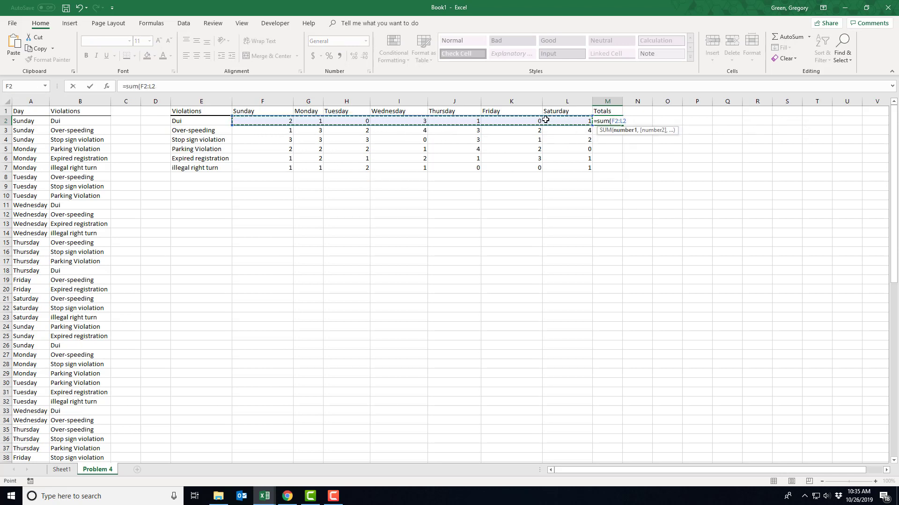
type(")")
key("Return")
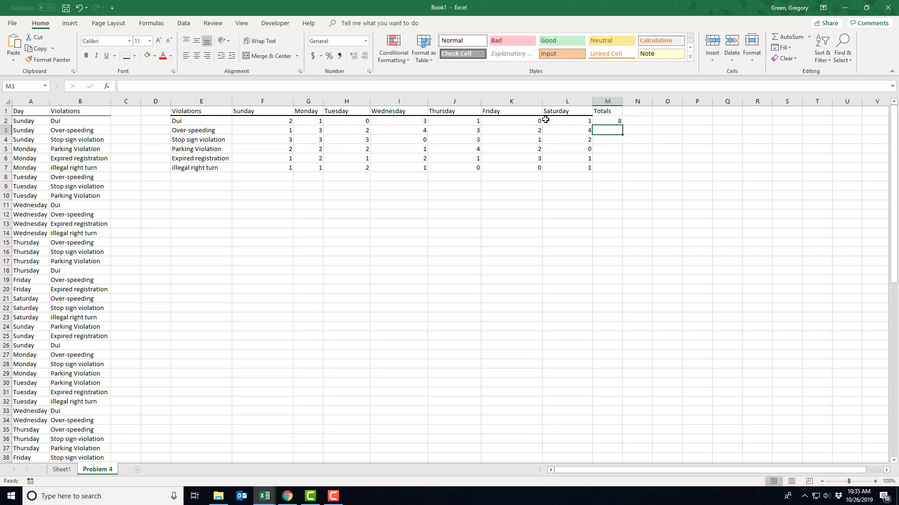
left_click(610, 120)
left_click_drag(622, 128, 619, 171)
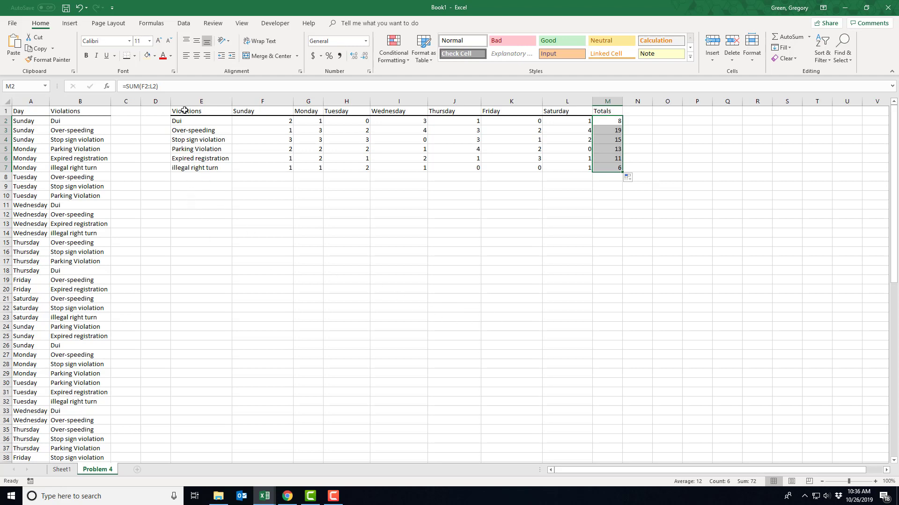
left_click_drag(184, 111, 593, 168)
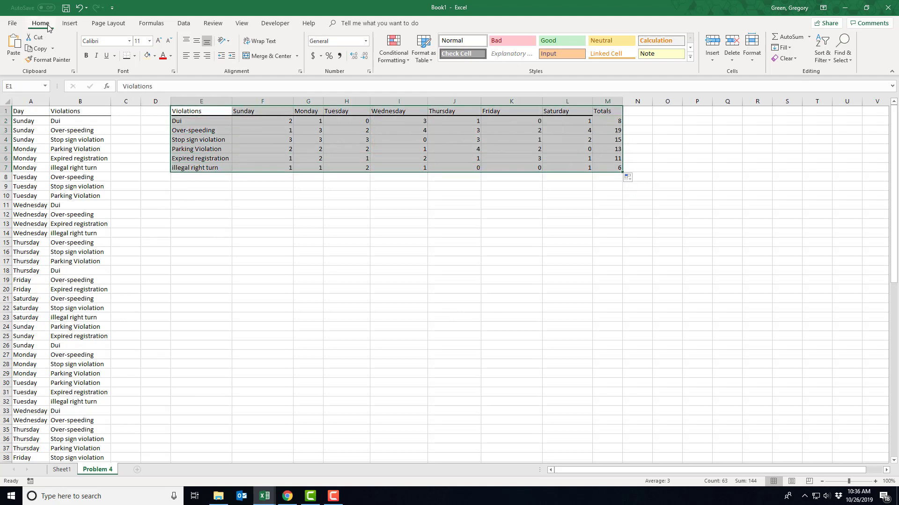
Insert a PivotChart from table E1:M7, placed on the existing worksheet at E11
left_click(68, 24)
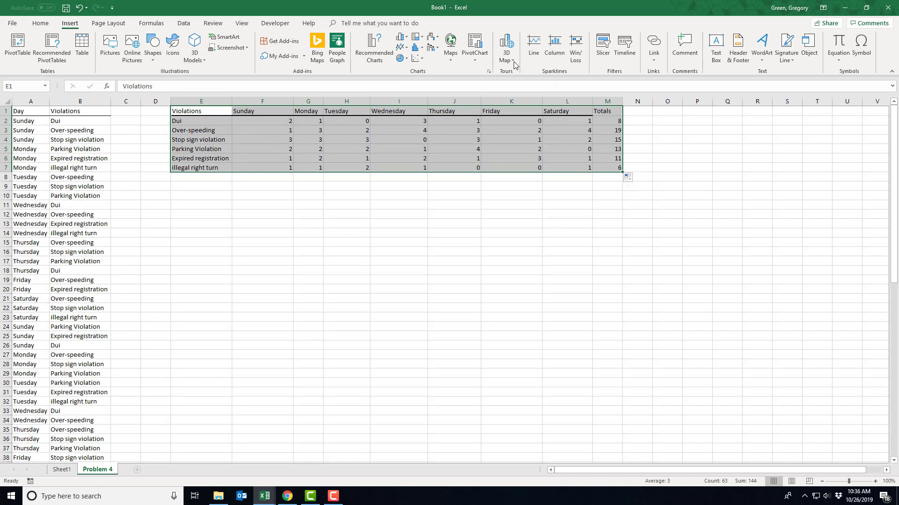
left_click(481, 62)
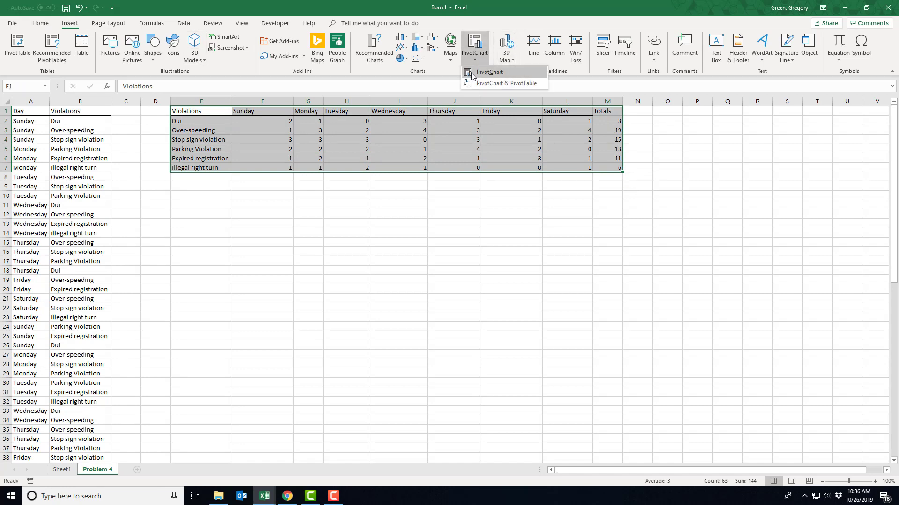
left_click(480, 73)
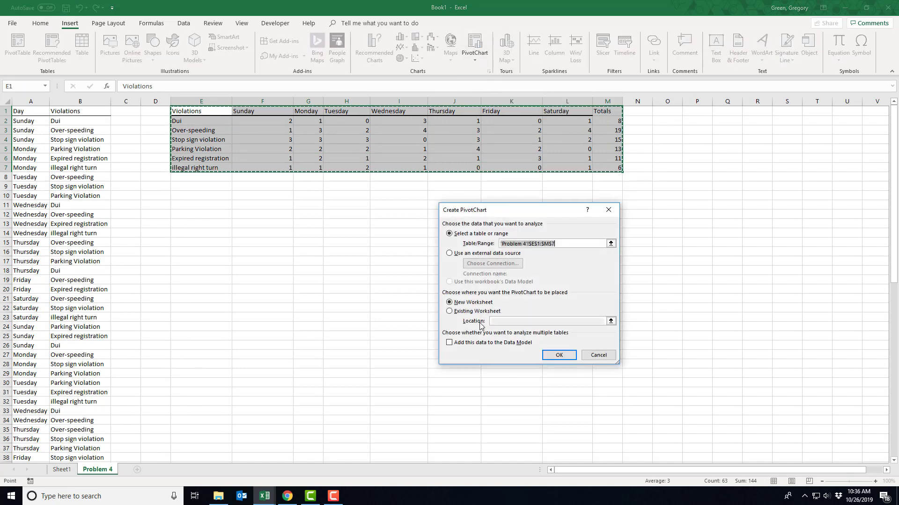
left_click(456, 311)
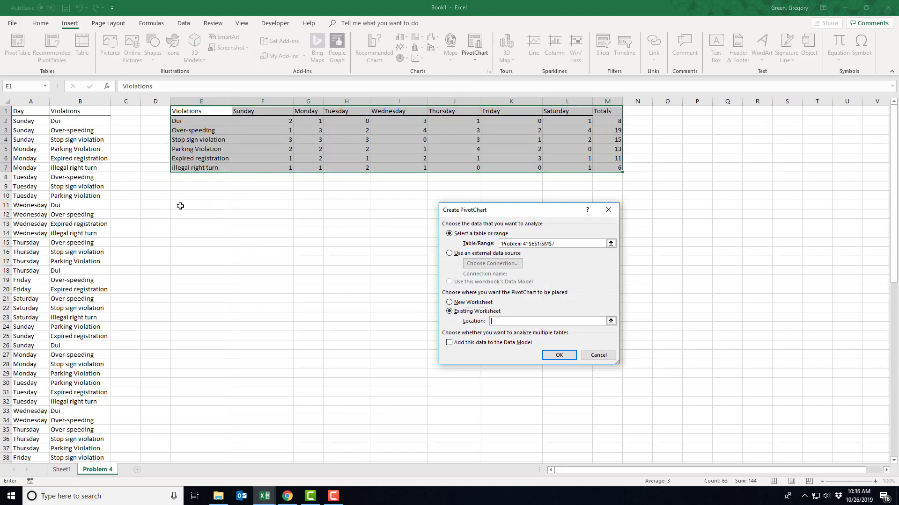
left_click(180, 206)
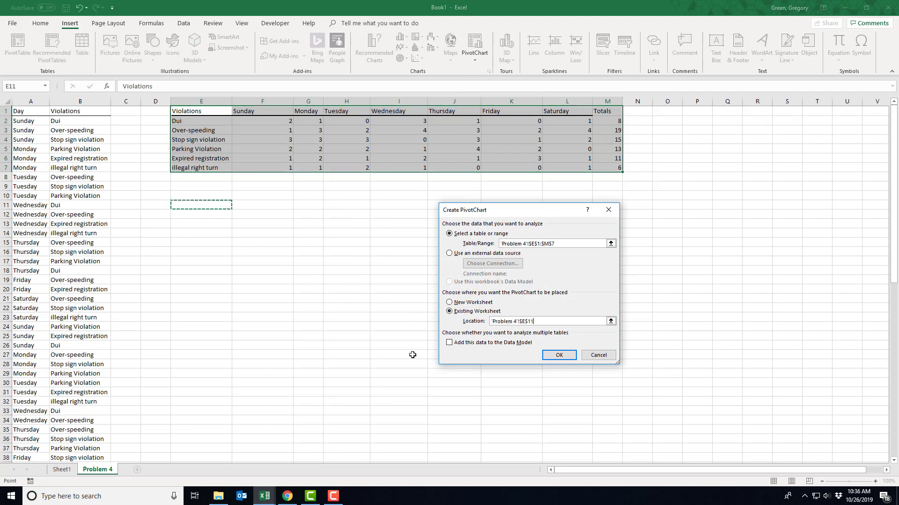
left_click(559, 356)
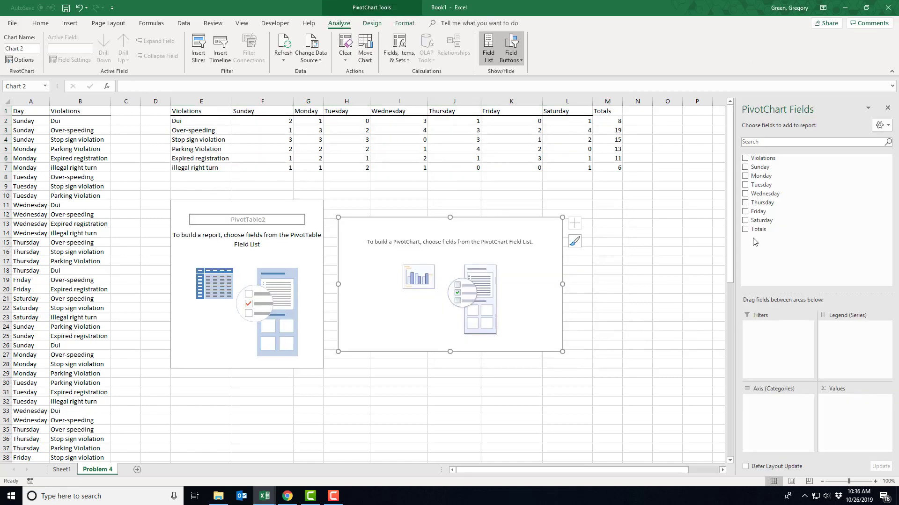
Put Violations on the axis categories and Totals in the values of the PivotChart
left_click_drag(760, 159, 768, 409)
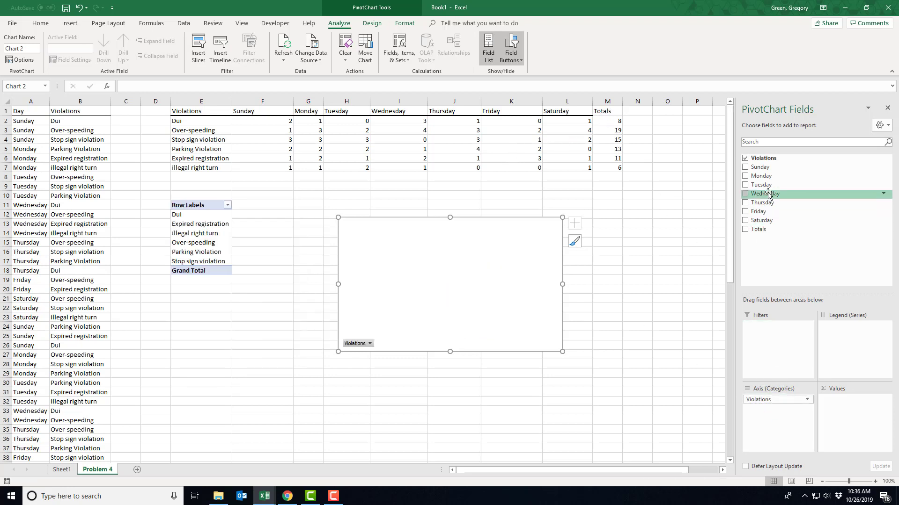
left_click_drag(762, 229, 845, 412)
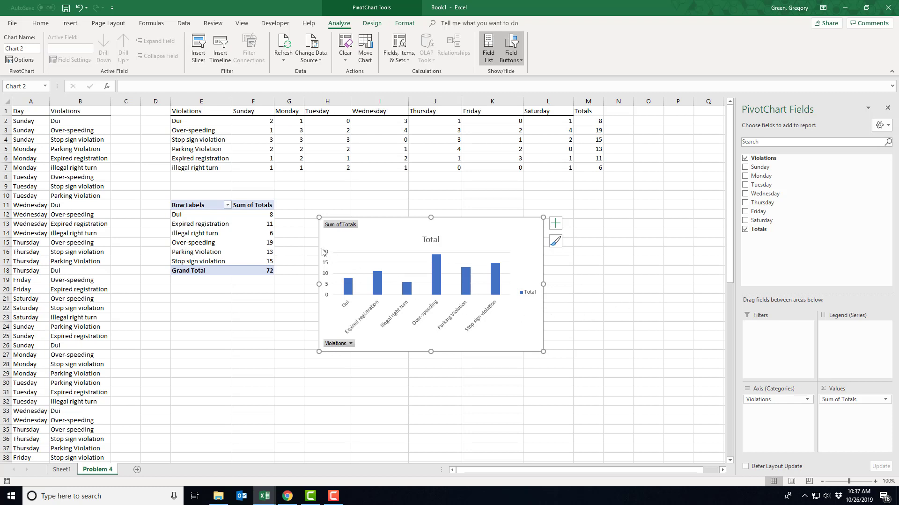
Sort the PivotTable's Sum of Totals largest to smallest, from Over-speeding 19 down to illegal right turn 6
left_click(258, 225)
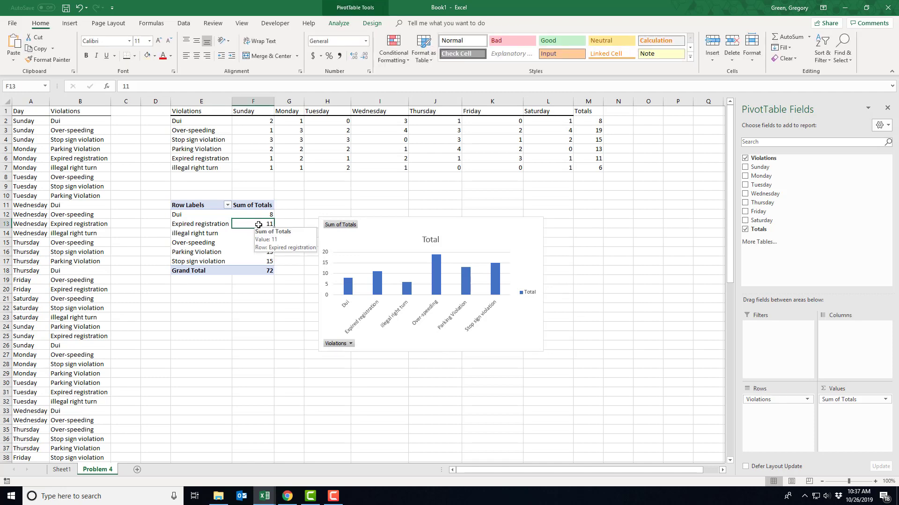
right_click(255, 223)
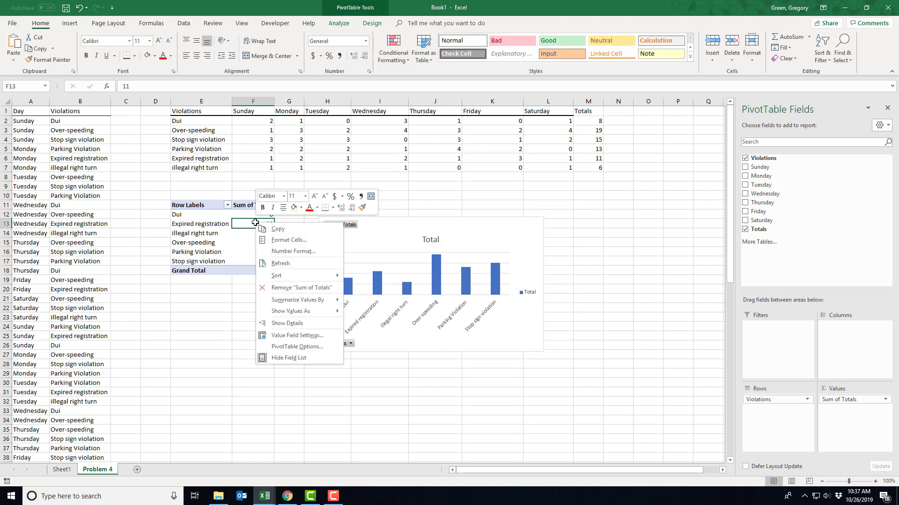
mouse_move(281, 280)
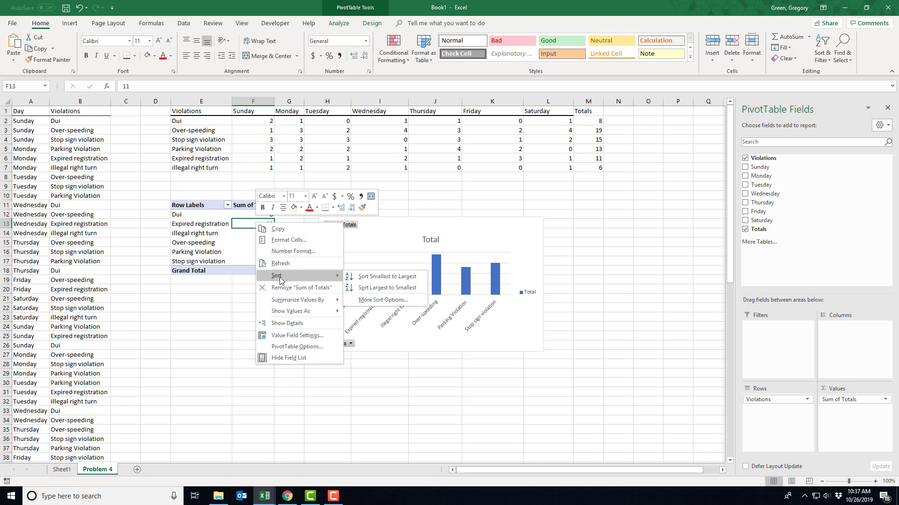
left_click(384, 288)
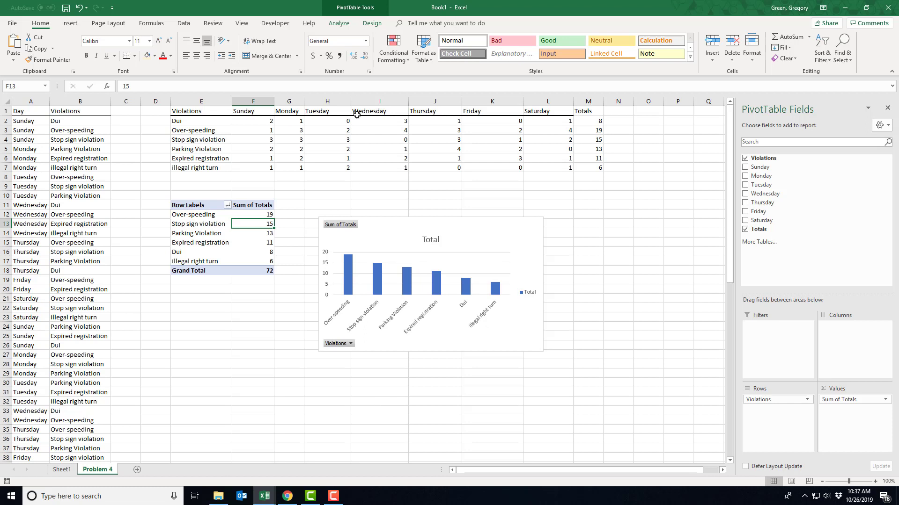
left_click(345, 140)
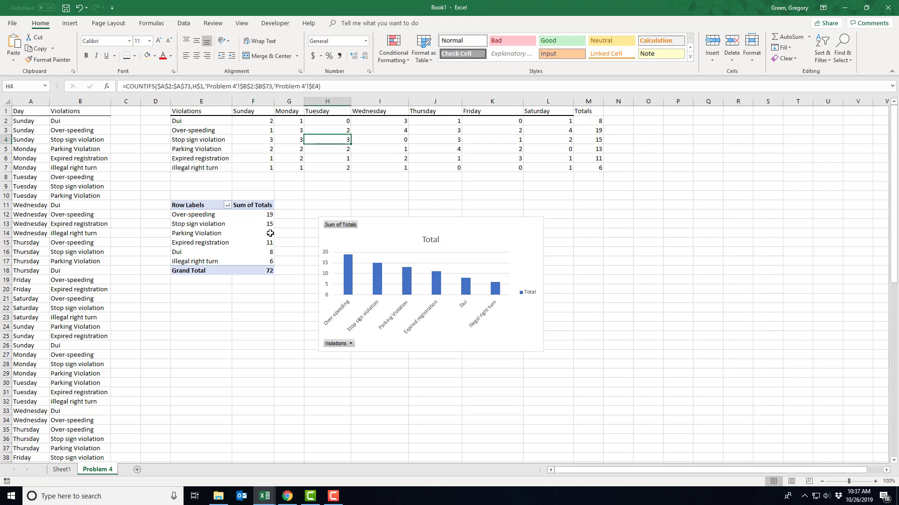
left_click(270, 233)
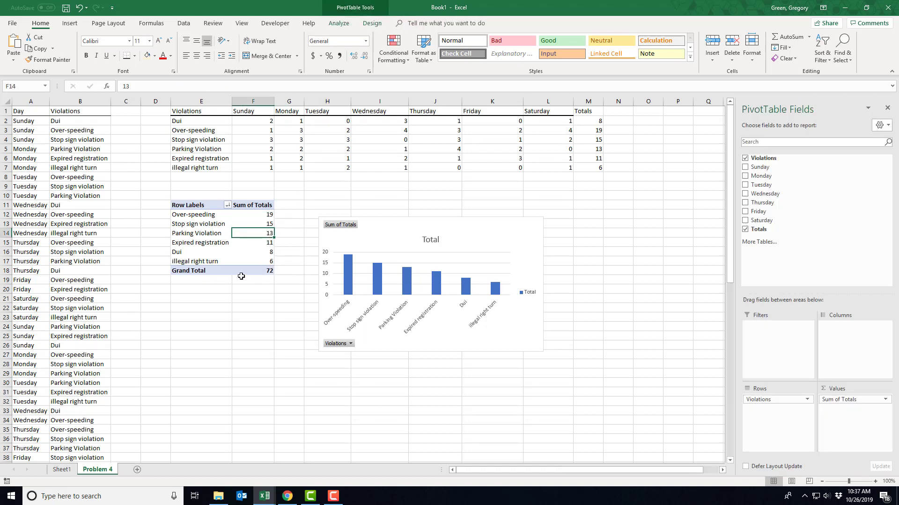